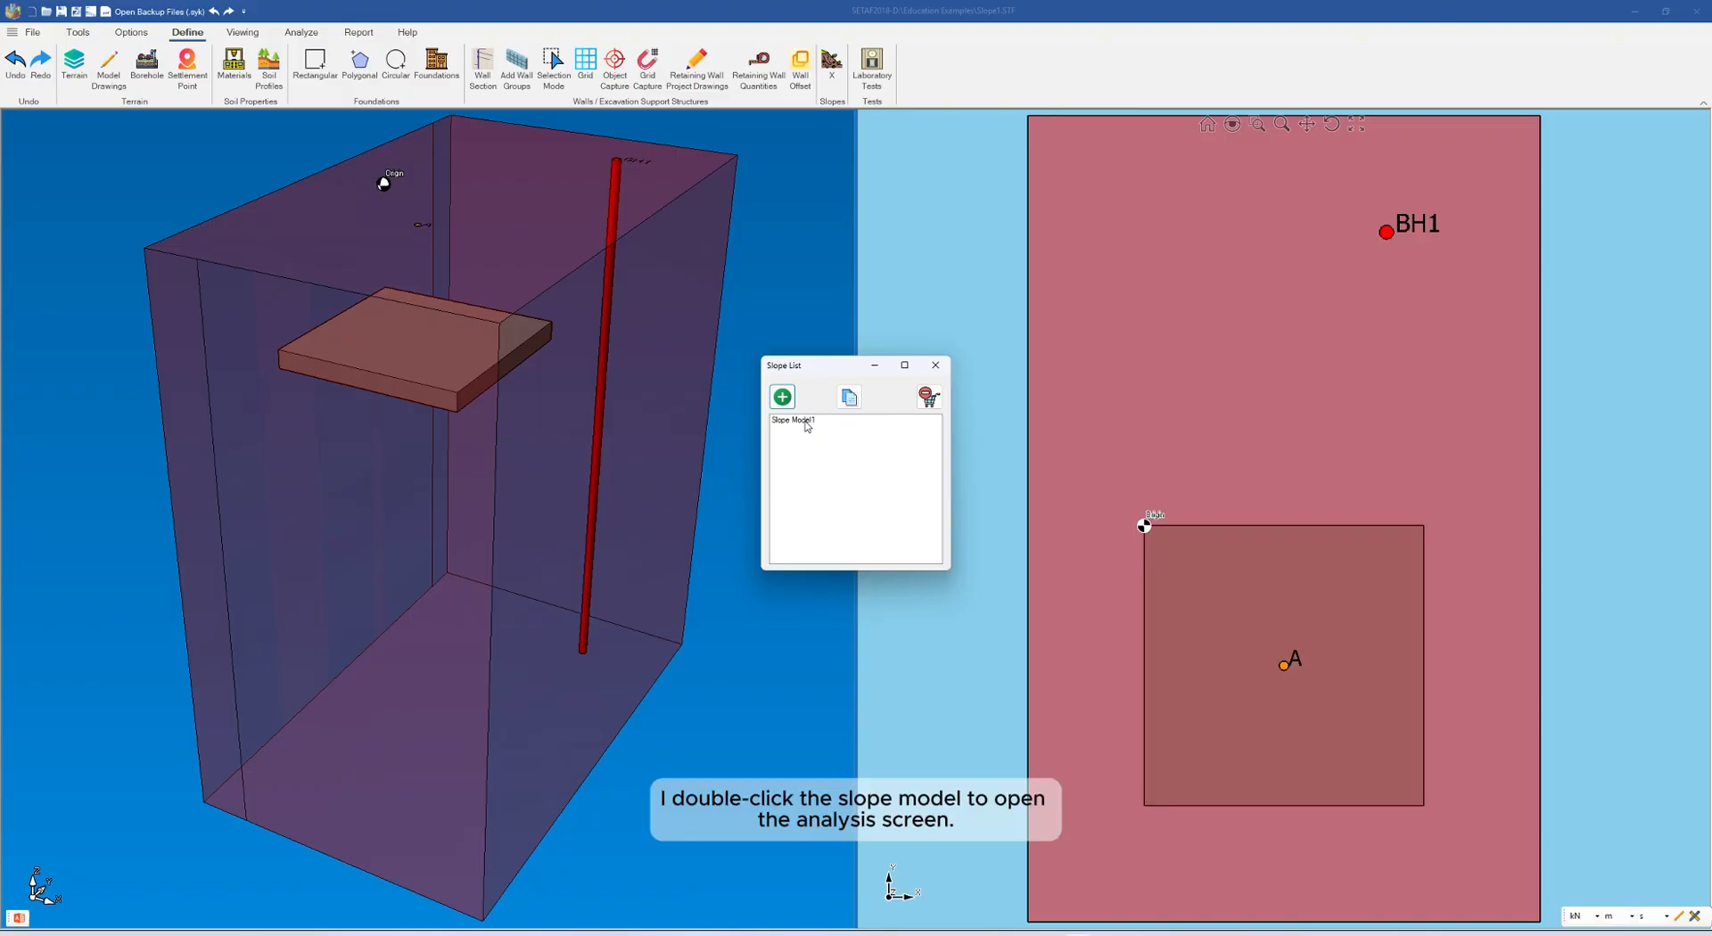
Open Slope Model1 from the slope list and maximize its analysis window
{"action": "double_click", "coordinate": [806, 423]}
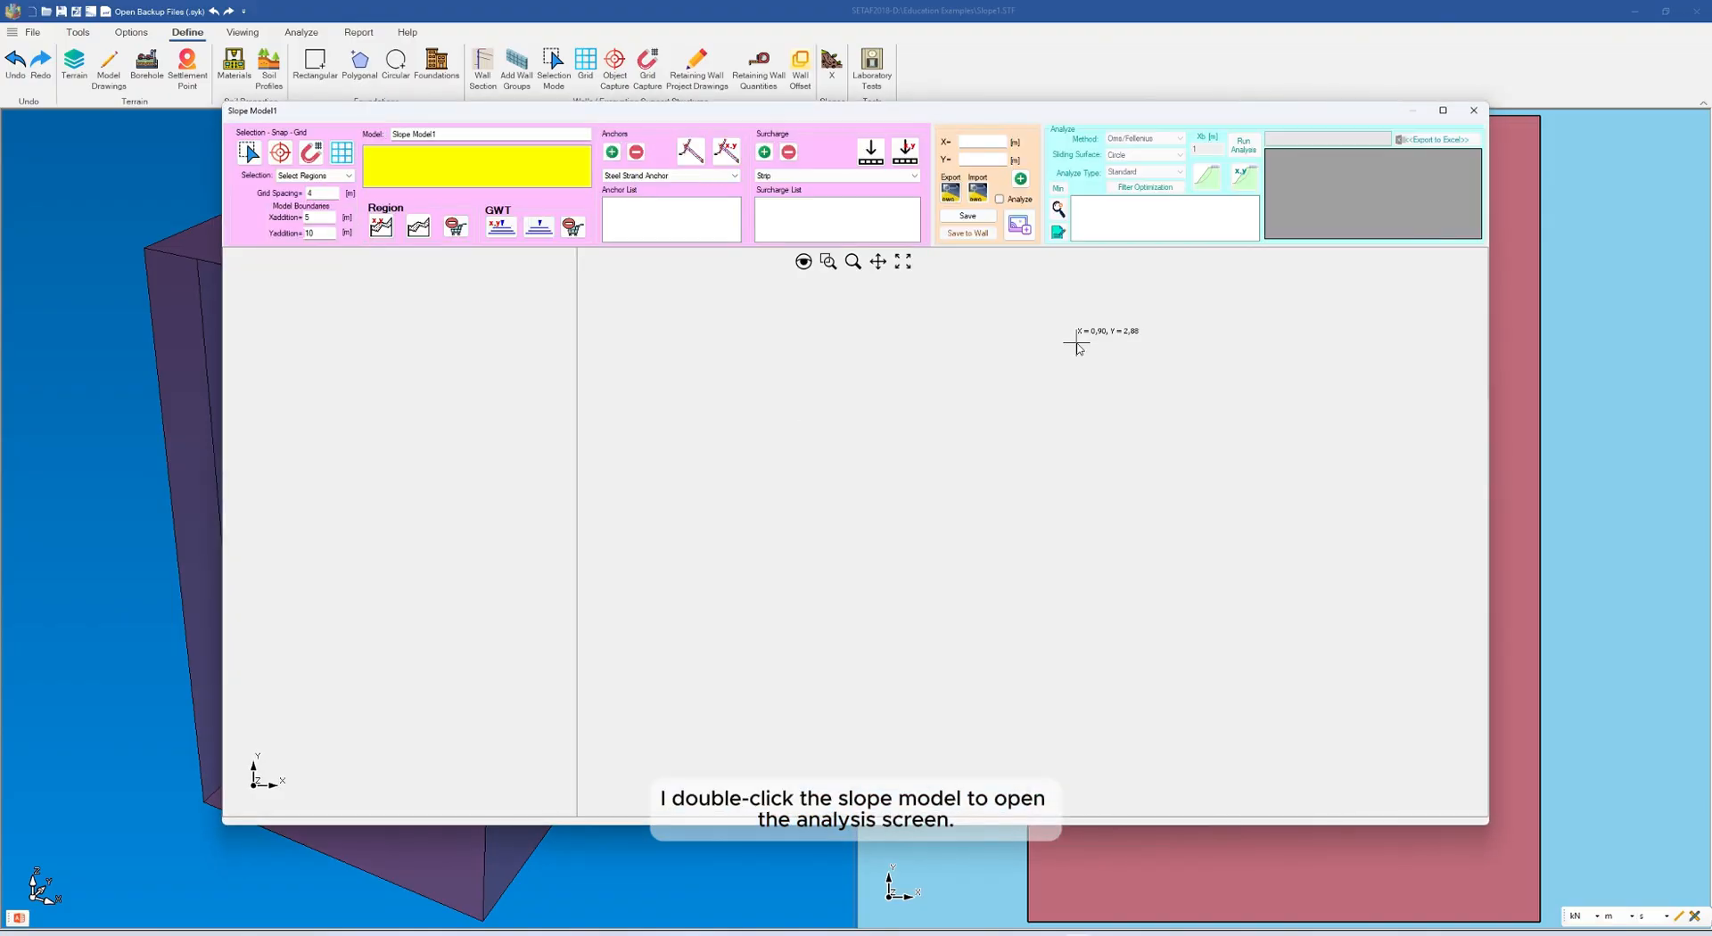
{"action": "left_click", "coordinate": [1444, 110]}
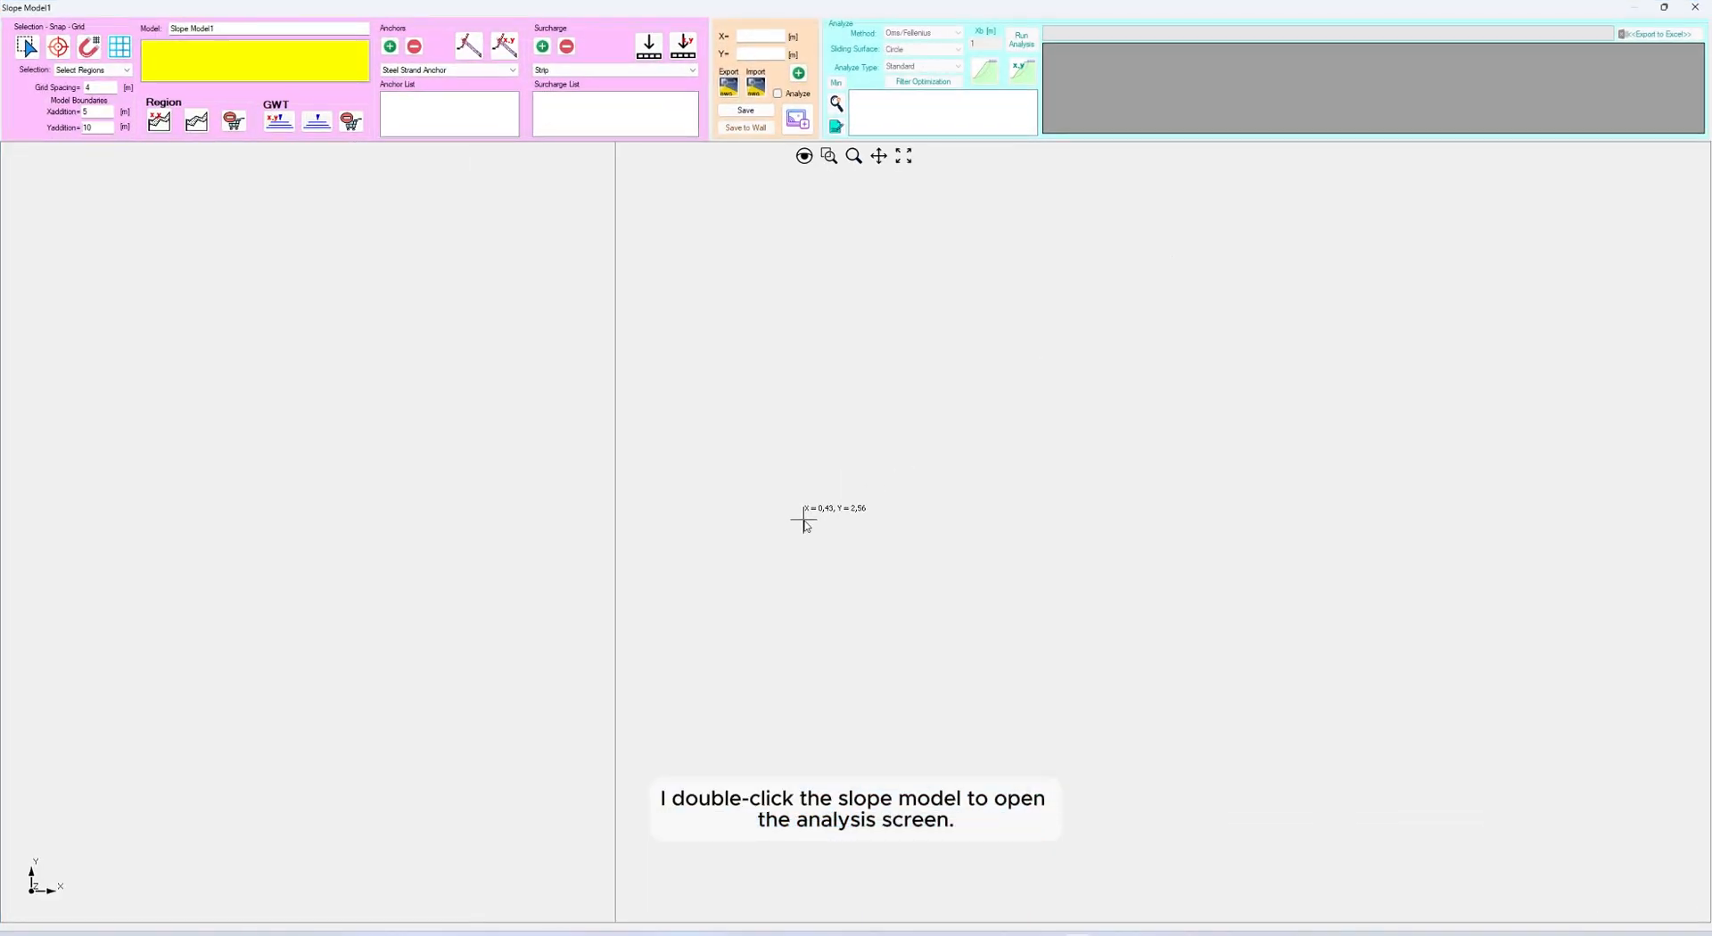
{"action": "scroll", "coordinate": [832, 528], "scroll_direction": "down", "scroll_amount": 3}
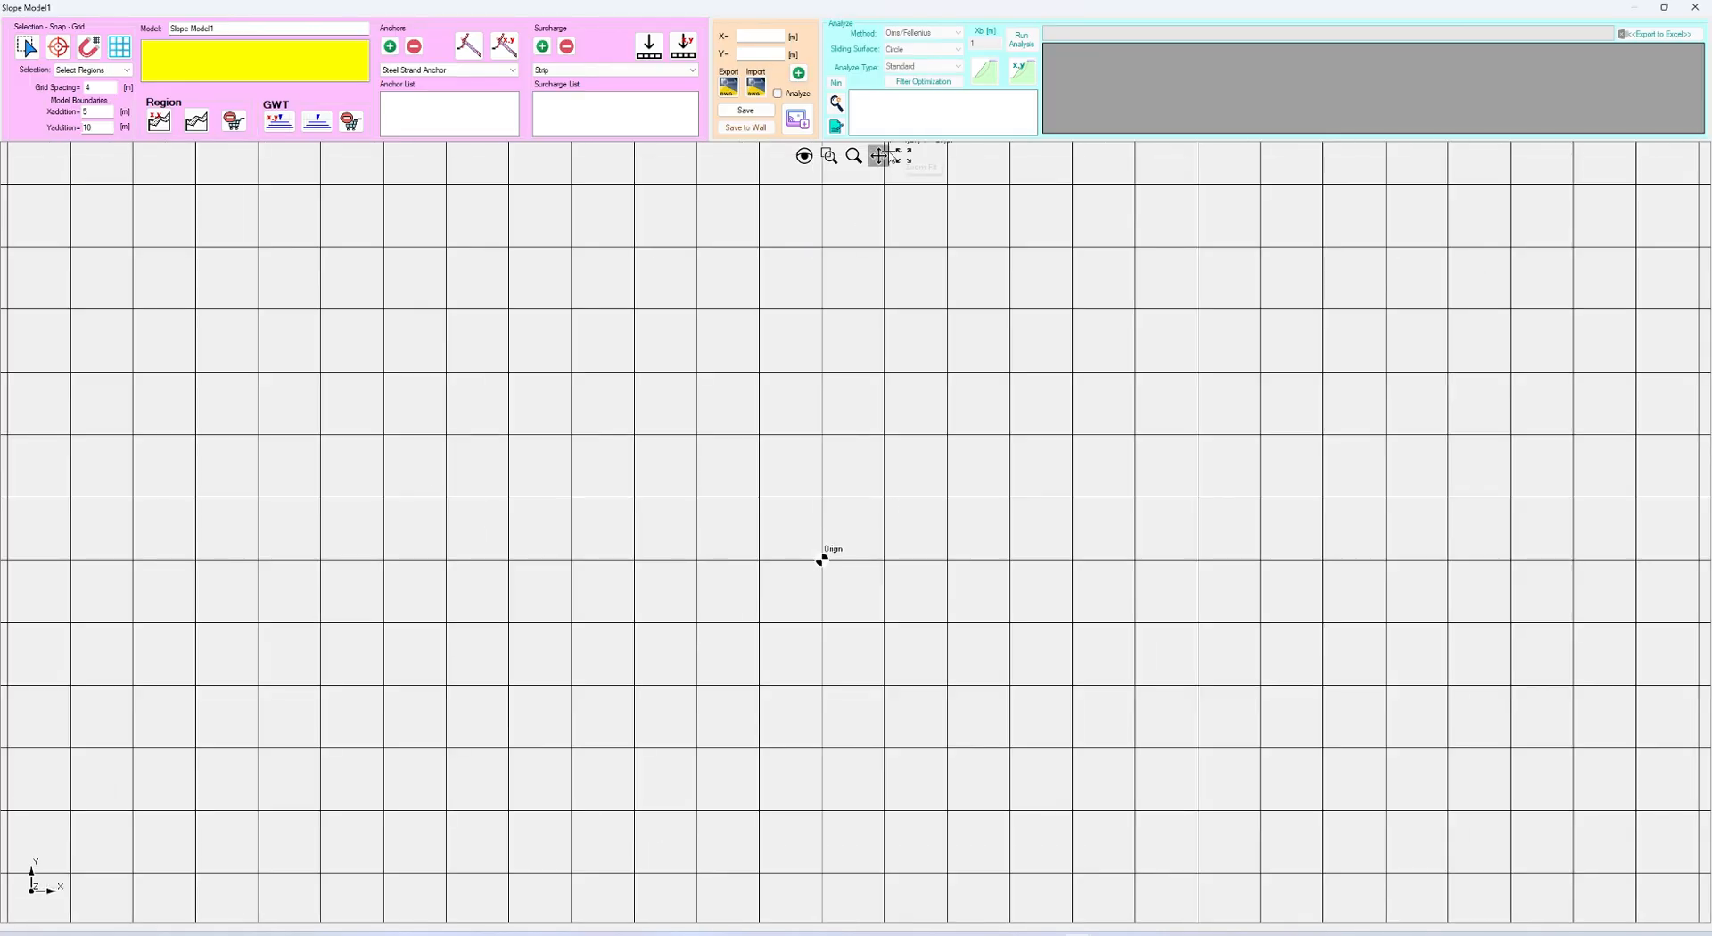
{"action": "left_click", "coordinate": [878, 156]}
{"action": "mouse_move", "coordinate": [1013, 577]}
{"action": "left_mouse_down"}
{"action": "mouse_move", "coordinate": [675, 725]}
{"action": "mouse_move", "coordinate": [512, 744]}
{"action": "left_mouse_up"}
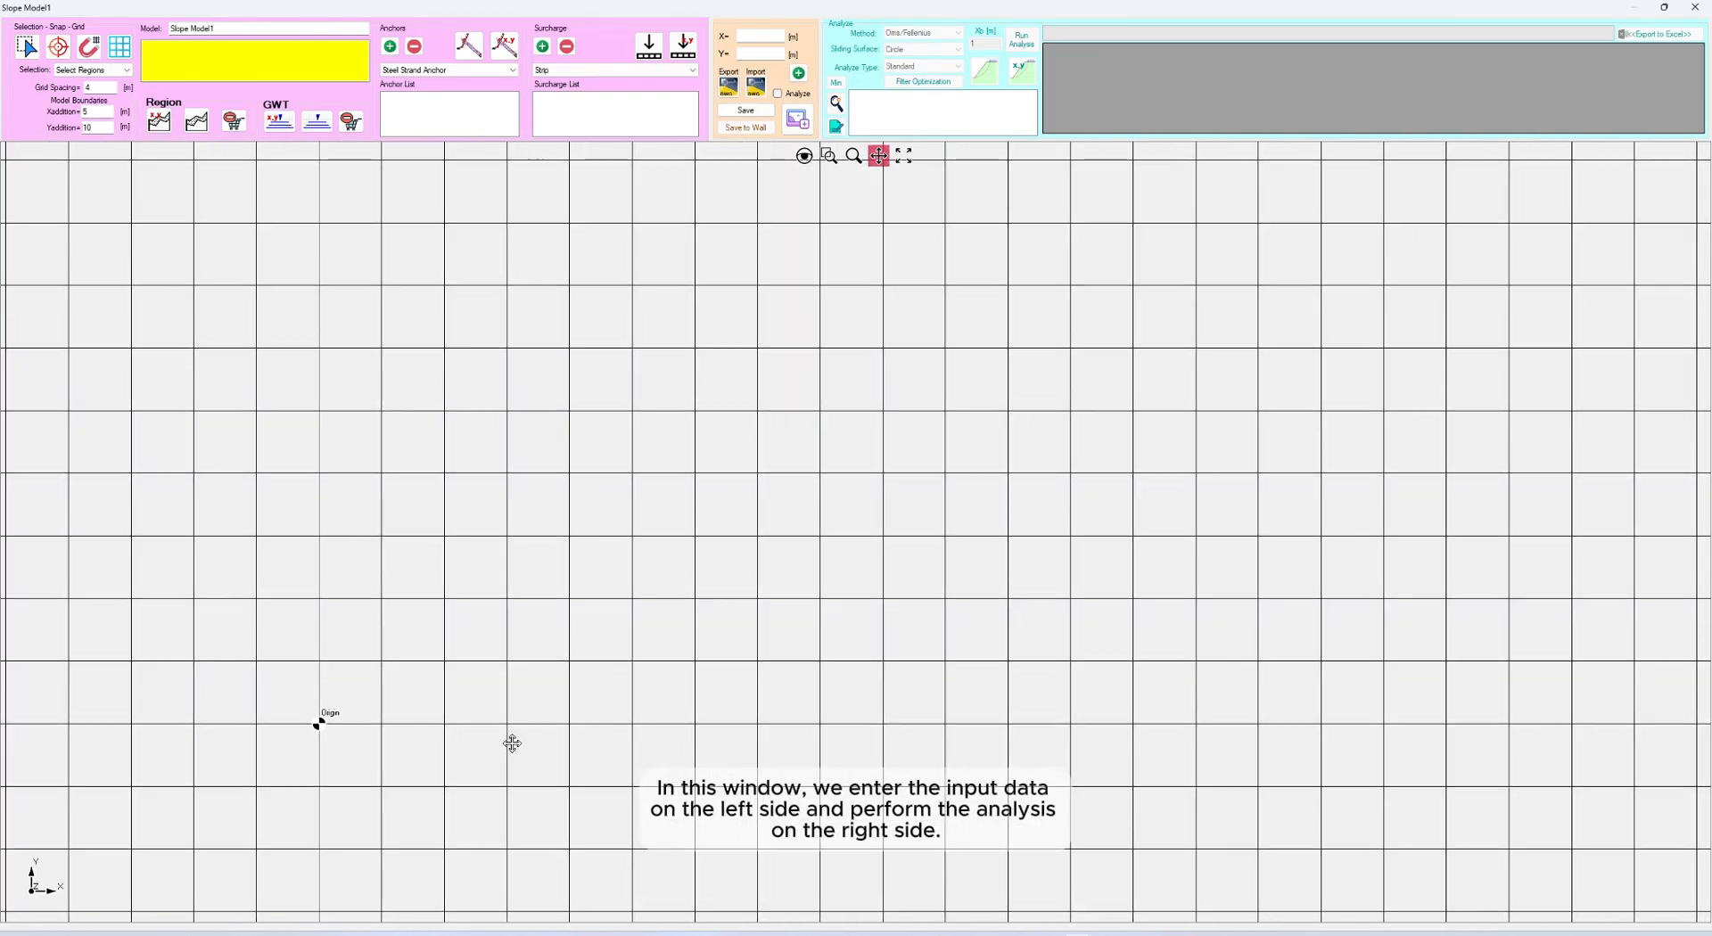
{"action": "scroll", "coordinate": [619, 615], "scroll_direction": "down", "scroll_amount": 2}
{"action": "mouse_move", "coordinate": [655, 498]}
{"action": "left_mouse_down"}
{"action": "mouse_move", "coordinate": [586, 562]}
{"action": "mouse_move", "coordinate": [509, 574]}
{"action": "mouse_move", "coordinate": [541, 549]}
{"action": "left_mouse_up"}
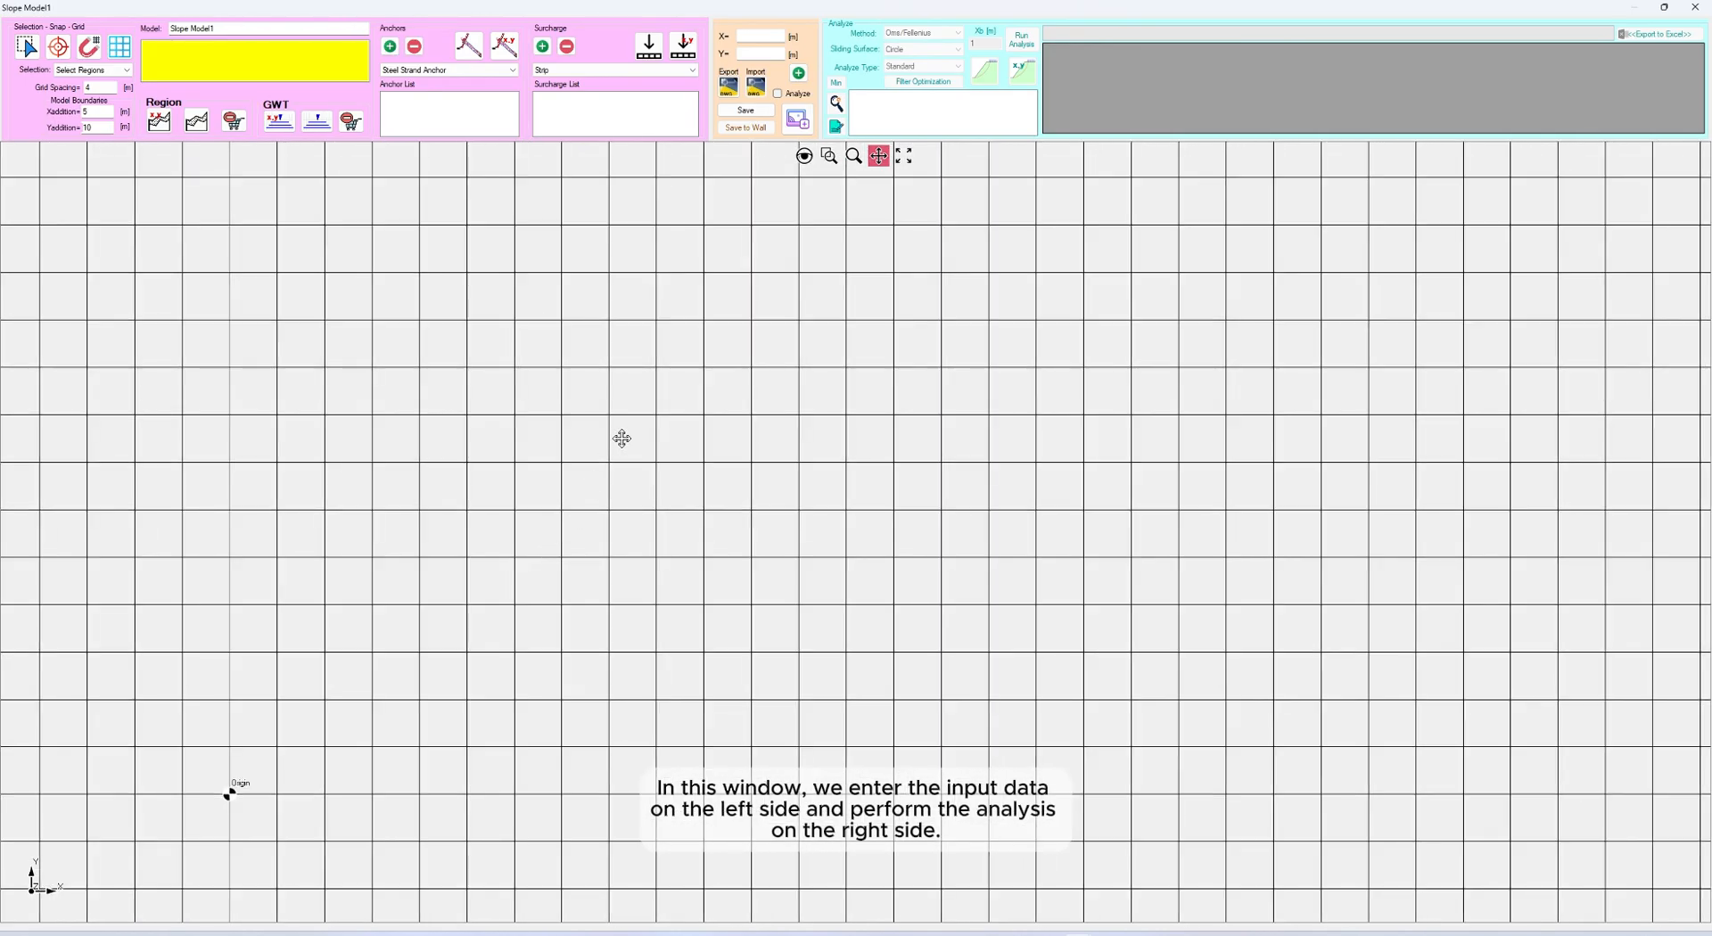
{"action": "key", "text": "Escape"}
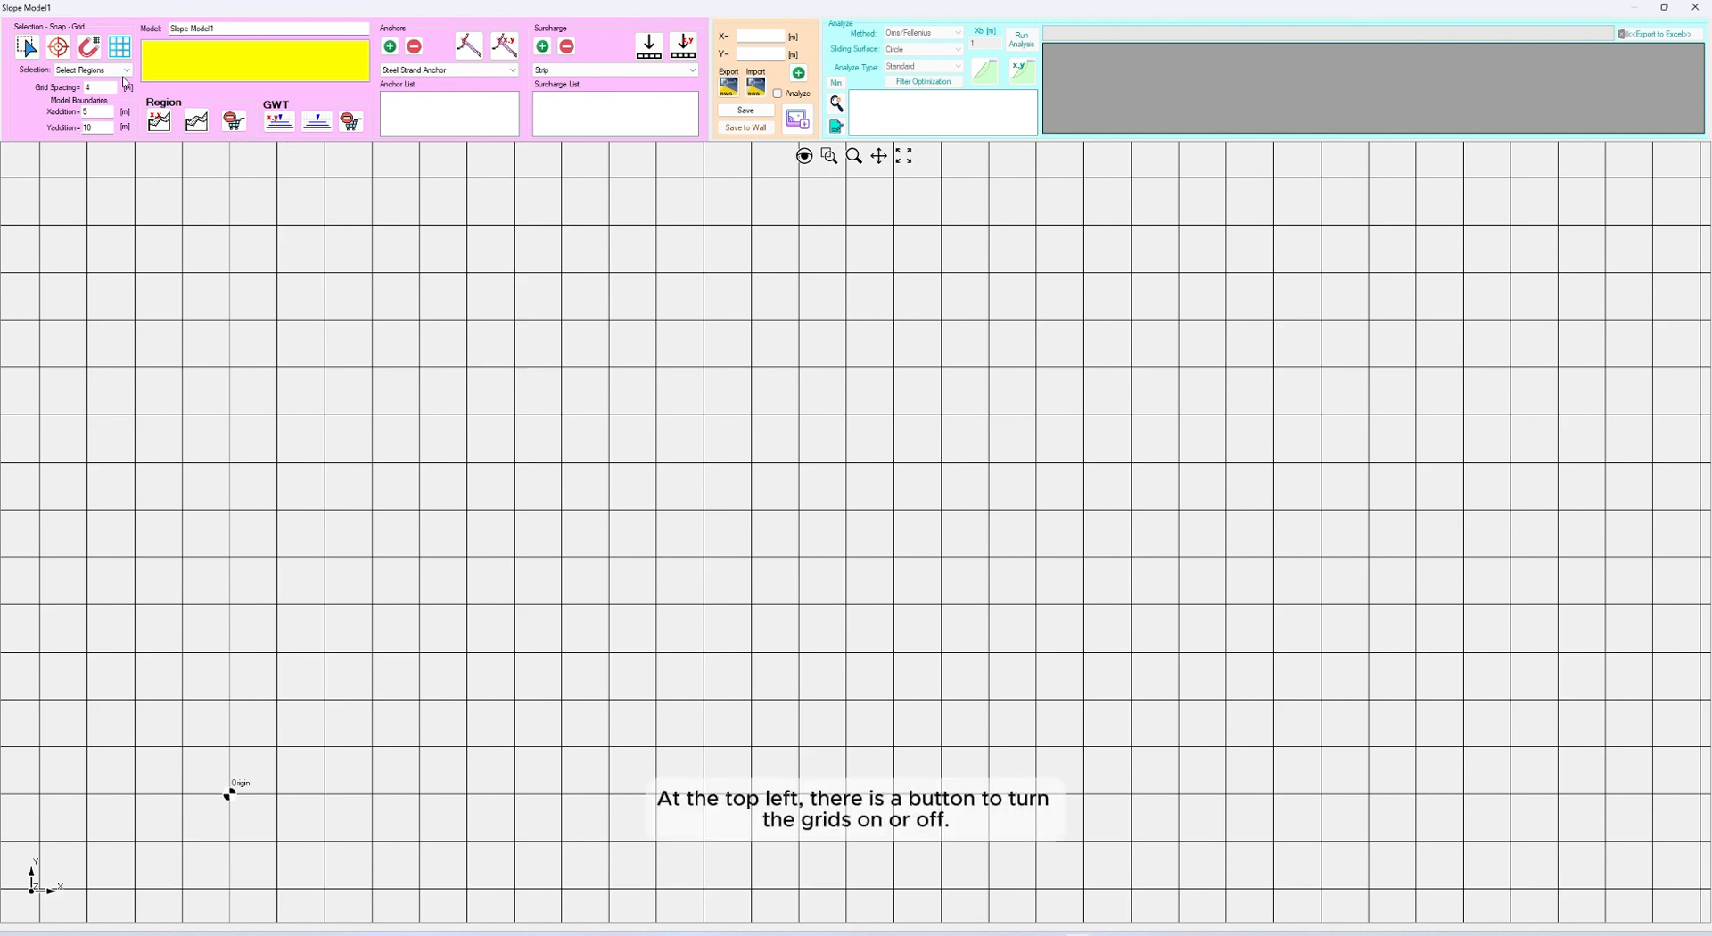
Toggle the drawing grid's display off and back on
{"action": "left_click", "coordinate": [120, 49]}
{"action": "left_click", "coordinate": [121, 49]}
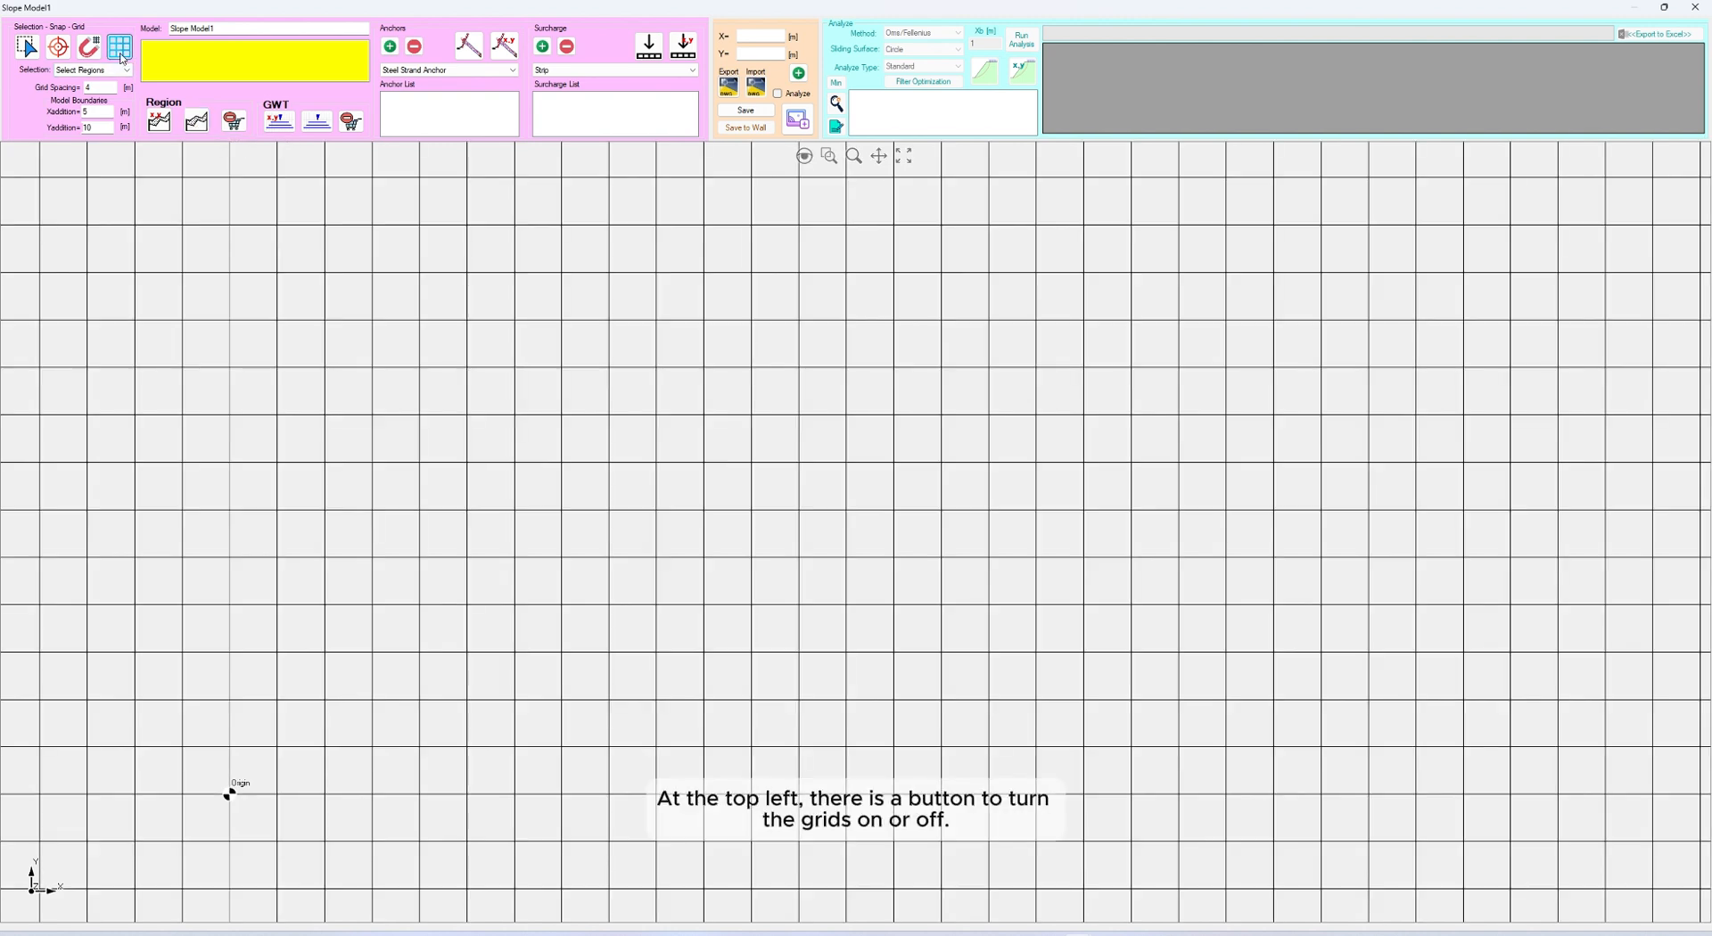
{"action": "left_click", "coordinate": [120, 49]}
{"action": "left_click", "coordinate": [120, 49]}
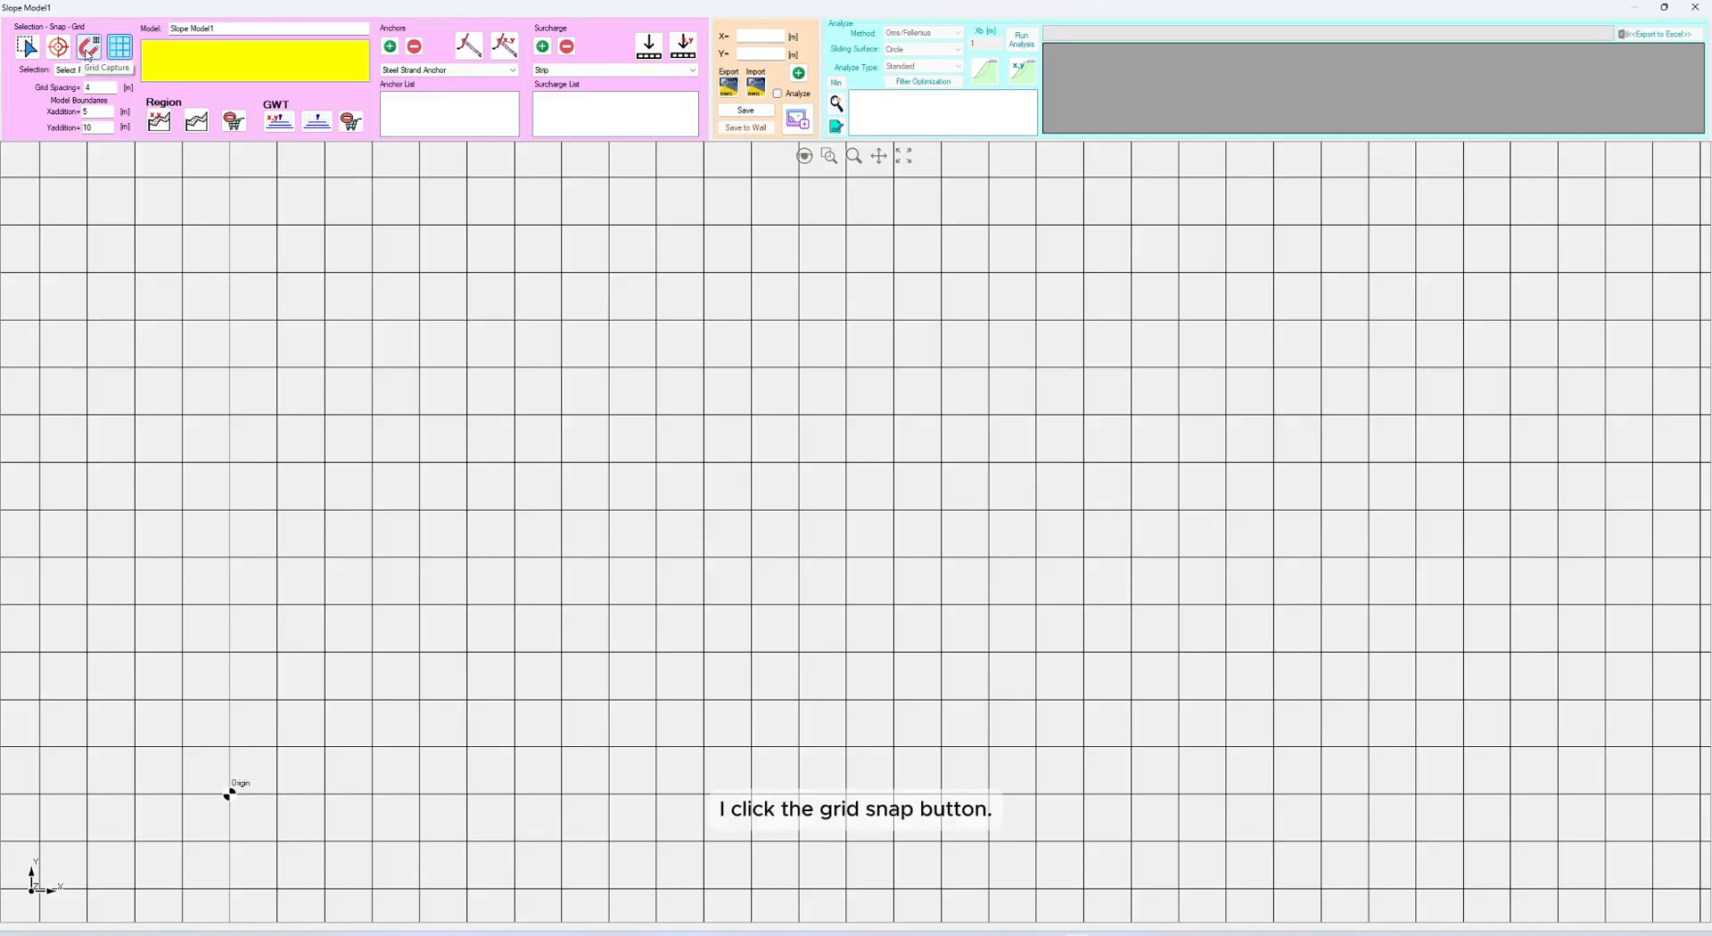
Turn on grid capture and start an interactive region outline through points (28, 0), (28, 40) and (64, 40)
{"action": "left_click", "coordinate": [88, 51]}
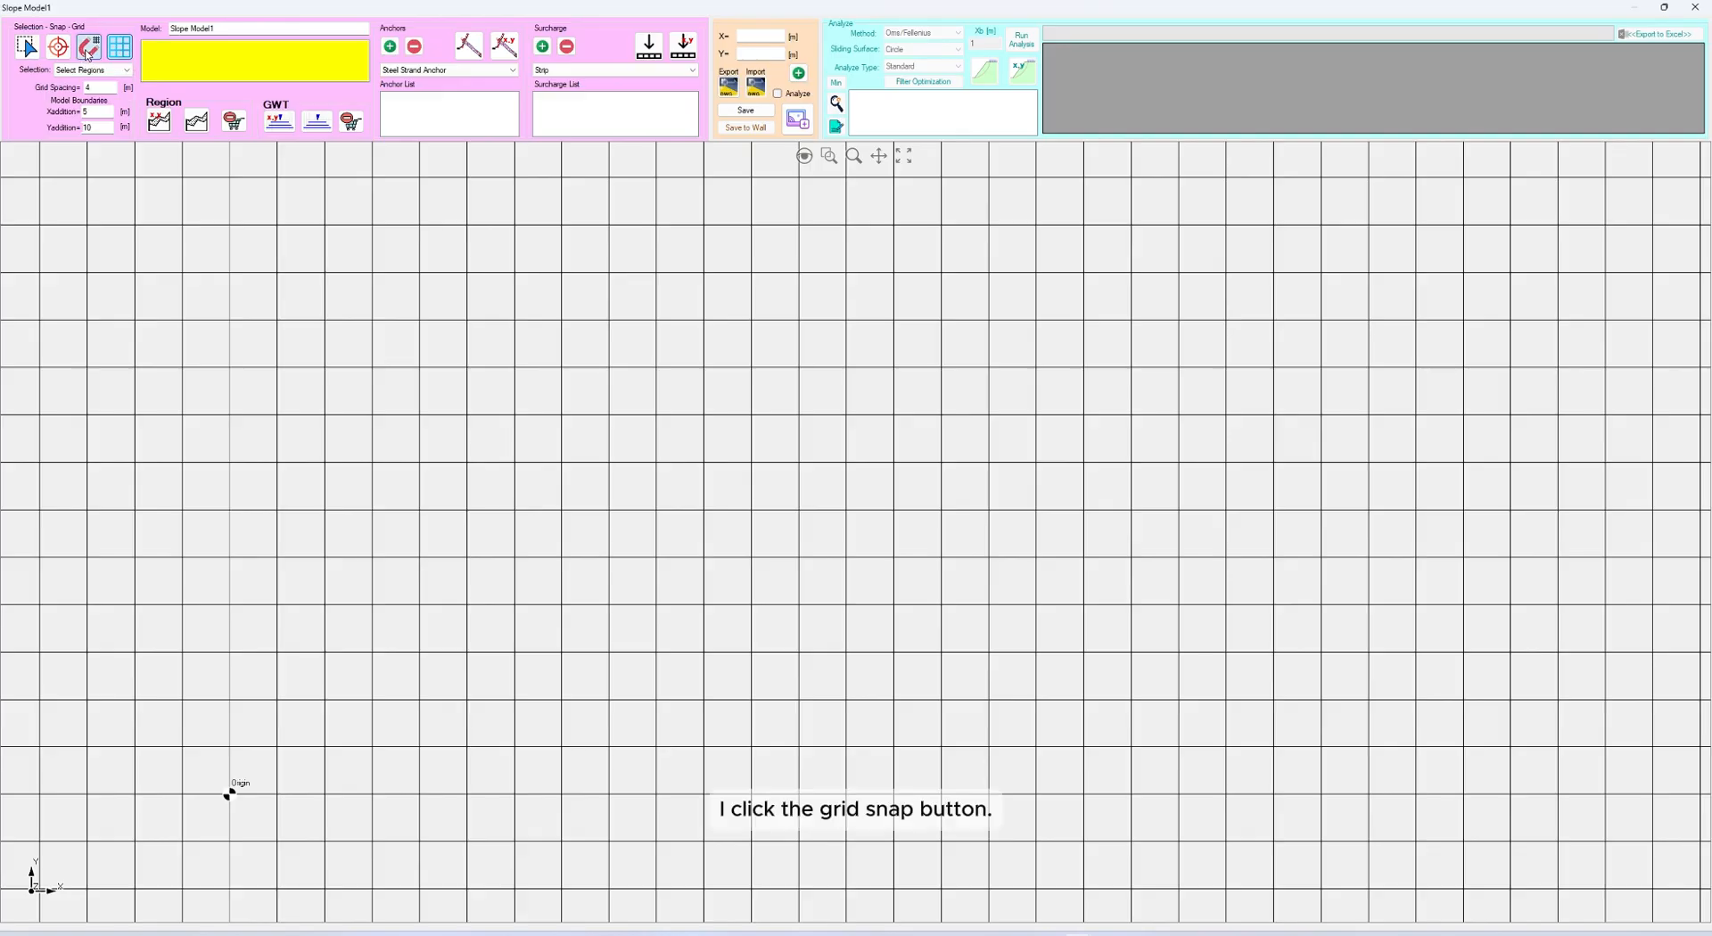
{"action": "left_click", "coordinate": [197, 127]}
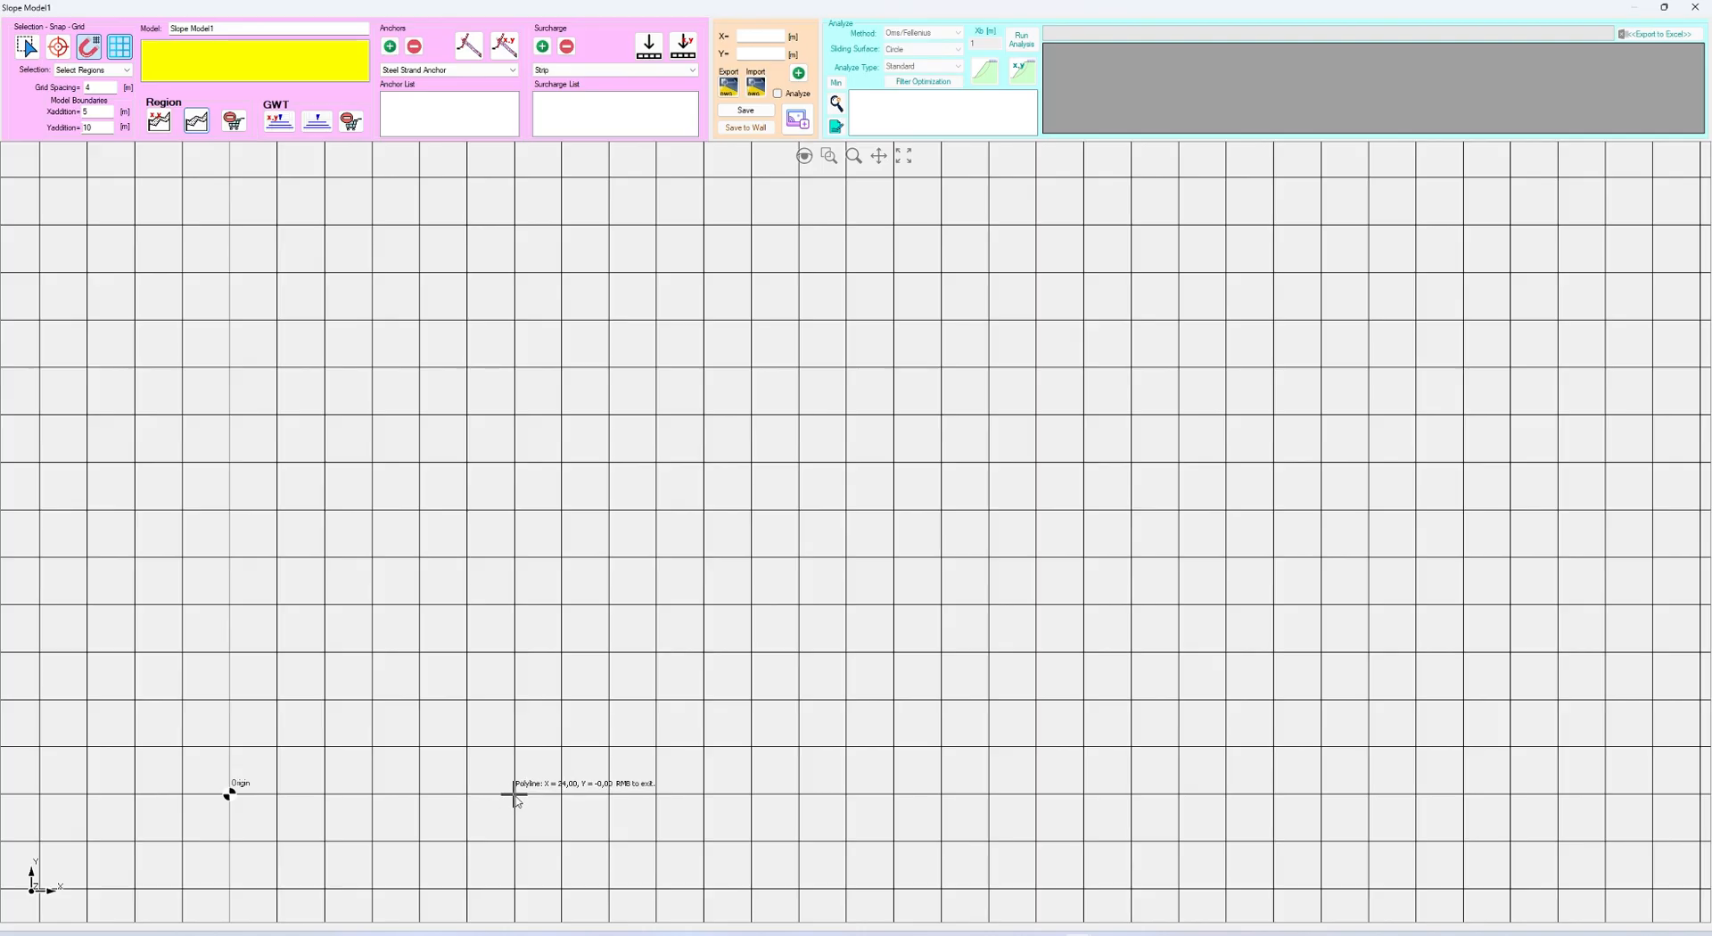
{"action": "left_click", "coordinate": [562, 793]}
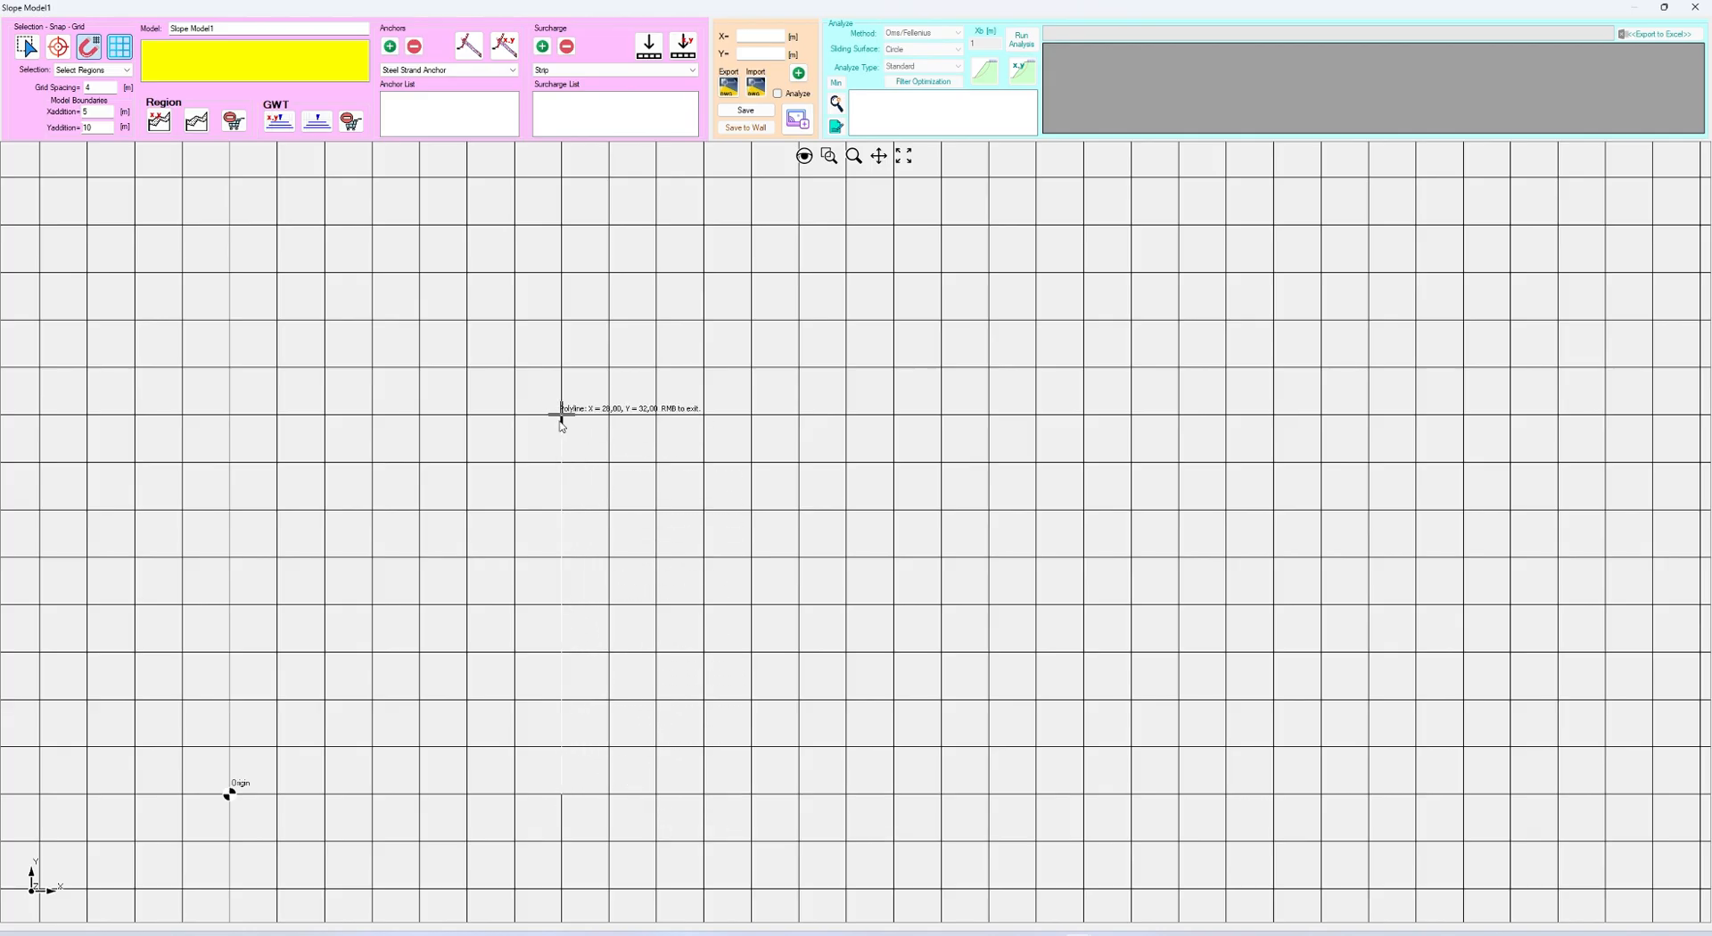
{"action": "left_click", "coordinate": [562, 319]}
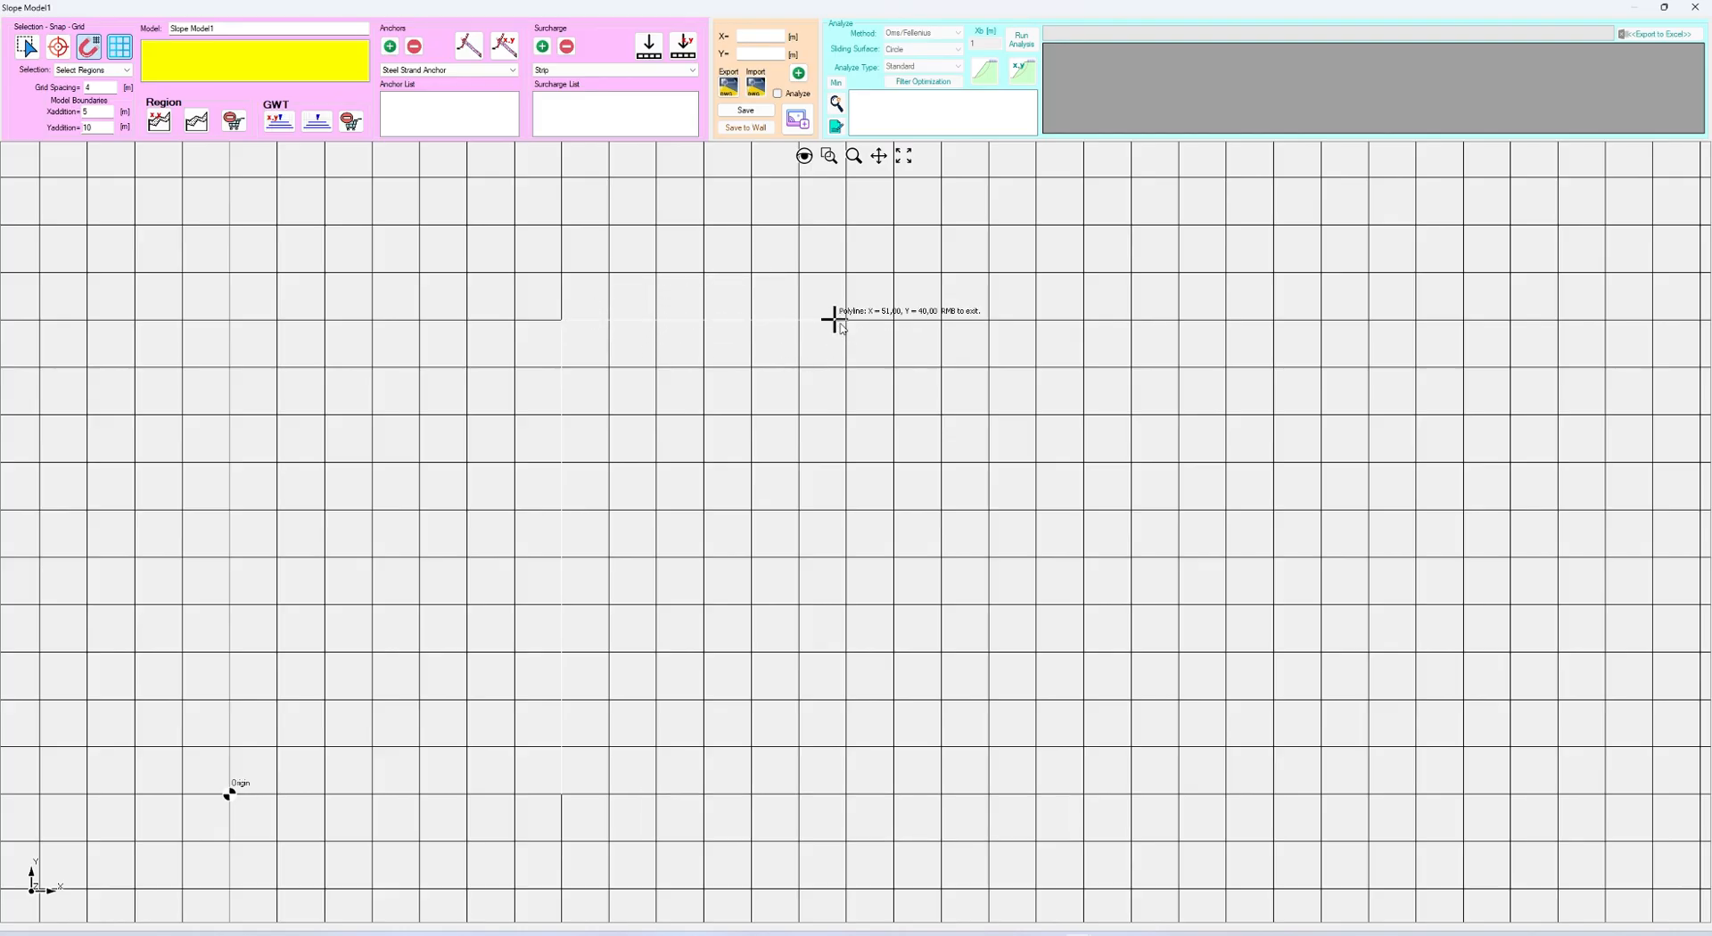
{"action": "left_click", "coordinate": [990, 319]}
Continue the region outline through (80, 52), (124, 52) and (124, 0), and close it back at the starting point
{"action": "scroll", "coordinate": [1025, 307], "scroll_direction": "down", "scroll_amount": 3}
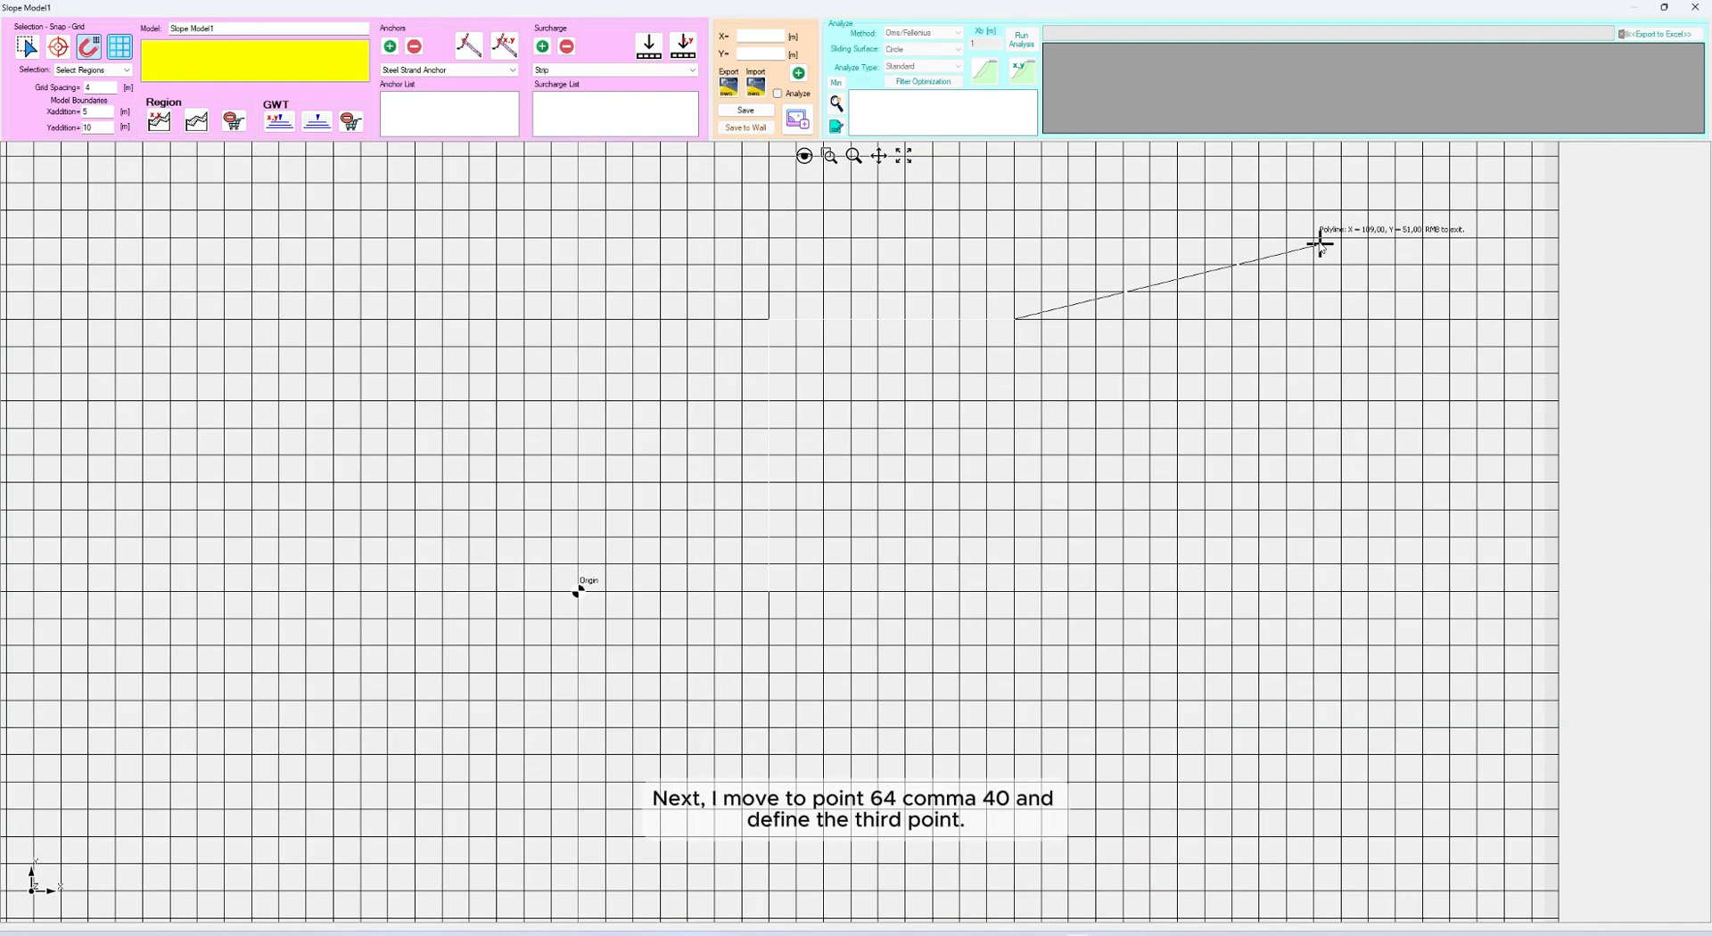
{"action": "scroll", "coordinate": [1126, 222], "scroll_direction": "up", "scroll_amount": 3}
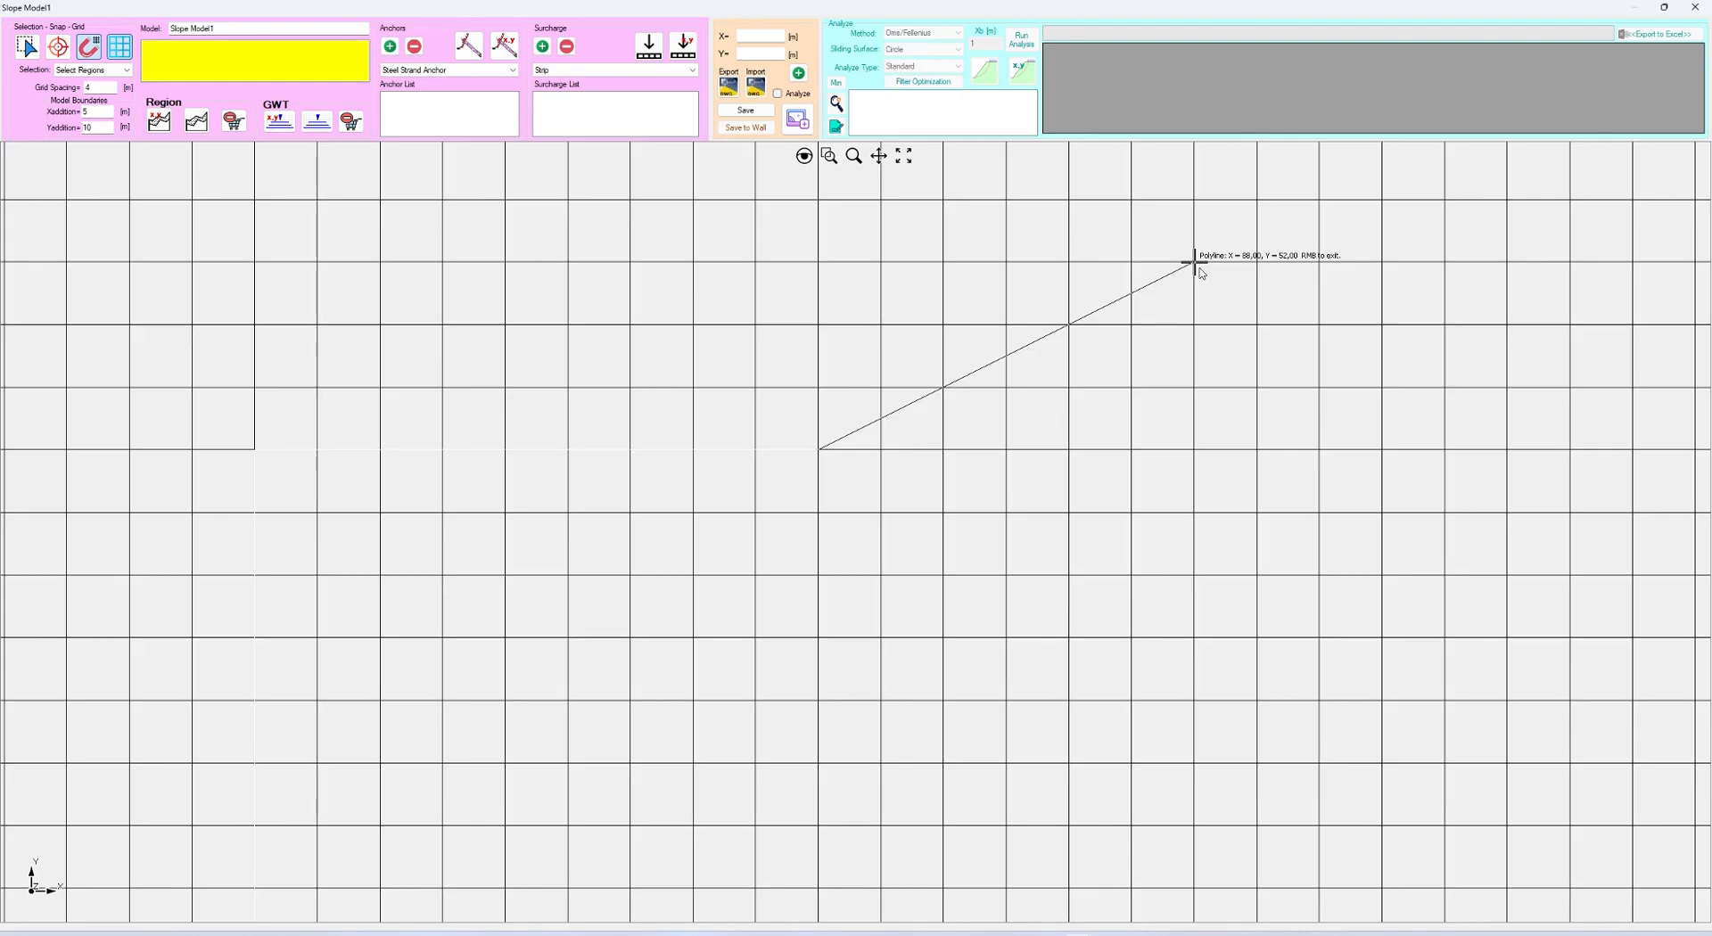
{"action": "left_click", "coordinate": [1069, 264]}
{"action": "scroll", "coordinate": [1046, 301], "scroll_direction": "down", "scroll_amount": 3}
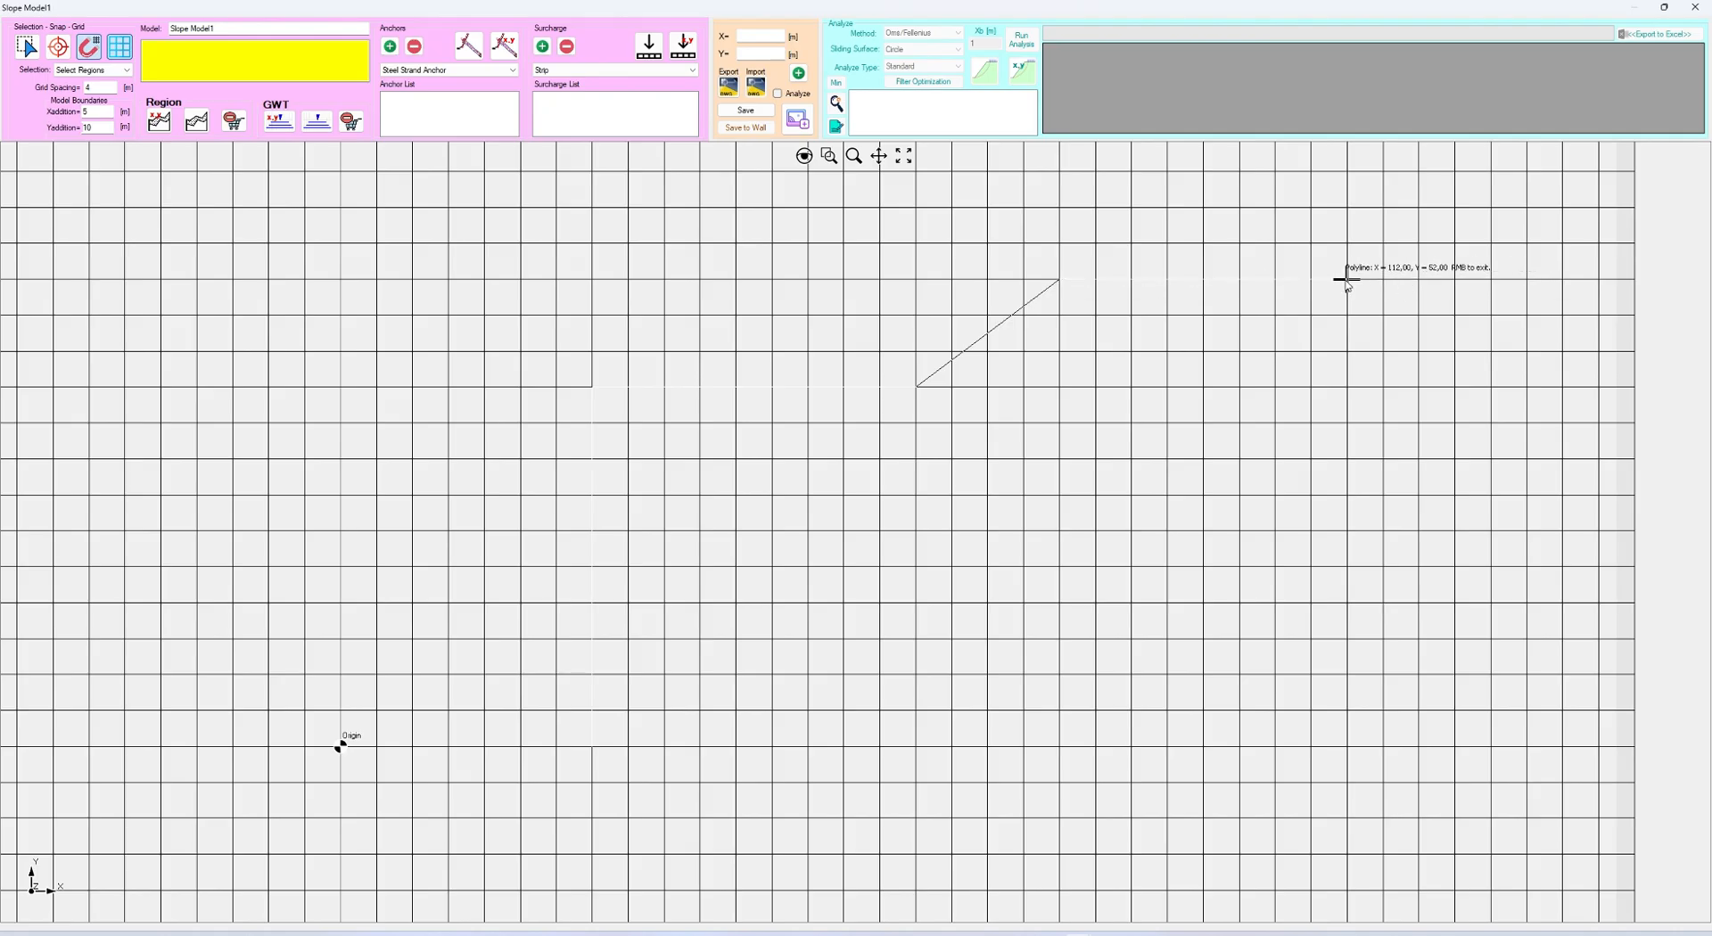
{"action": "left_click", "coordinate": [1455, 279]}
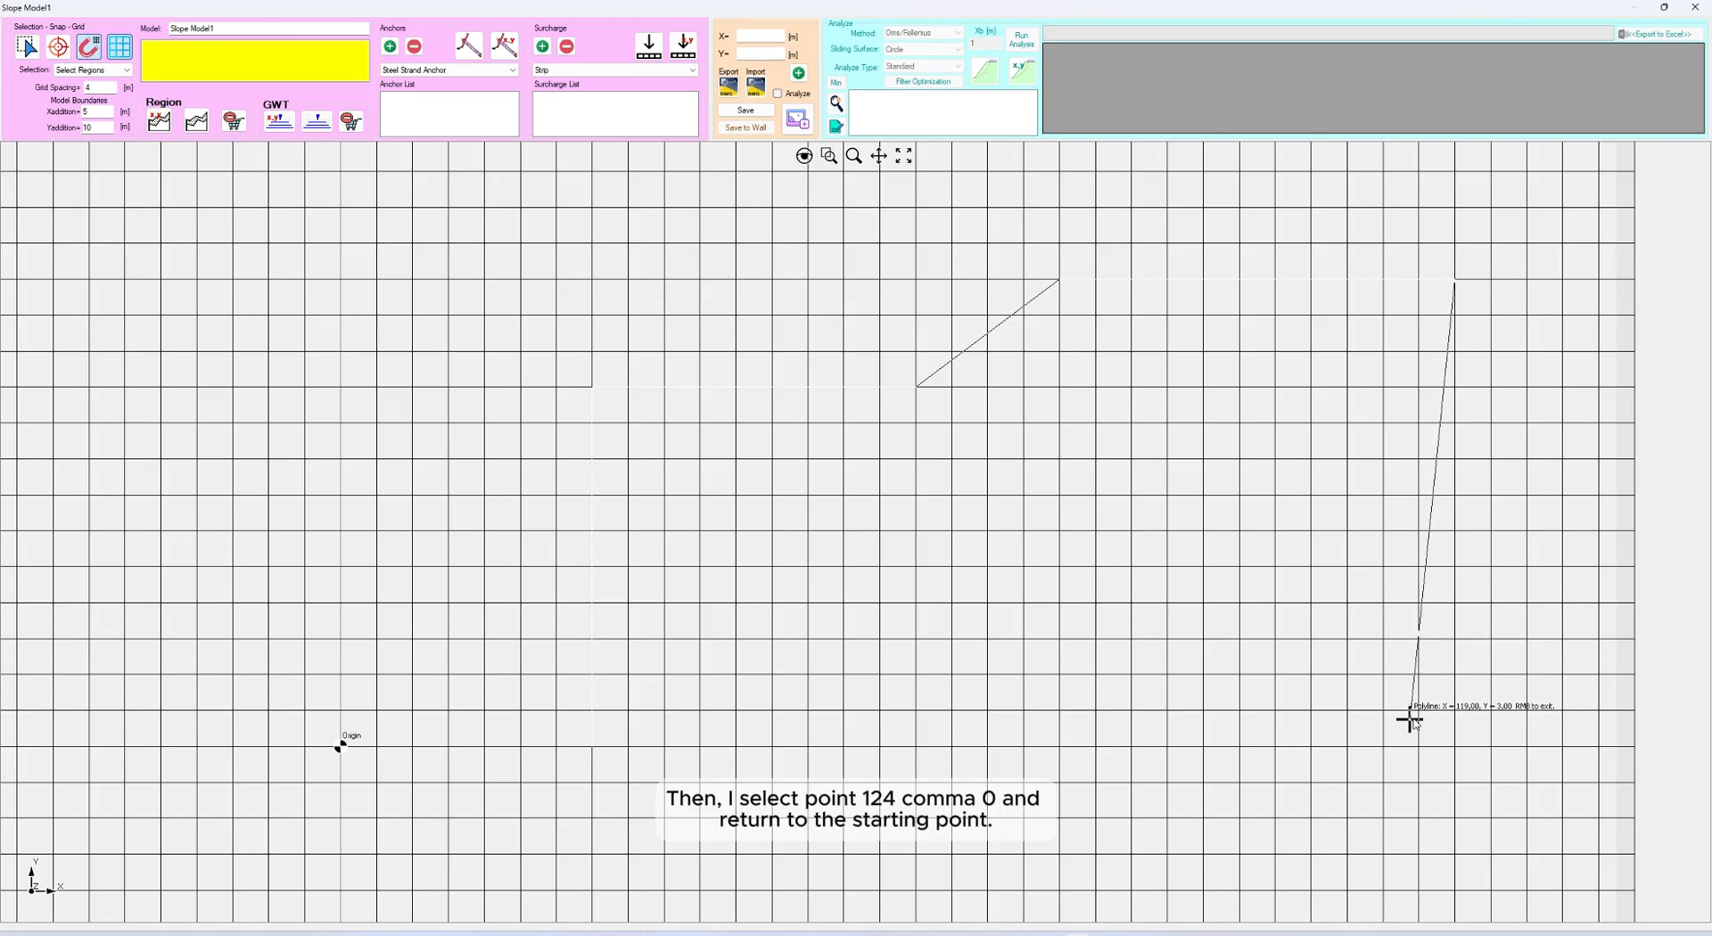
{"action": "left_click", "coordinate": [1448, 748]}
{"action": "right_click", "coordinate": [592, 747]}
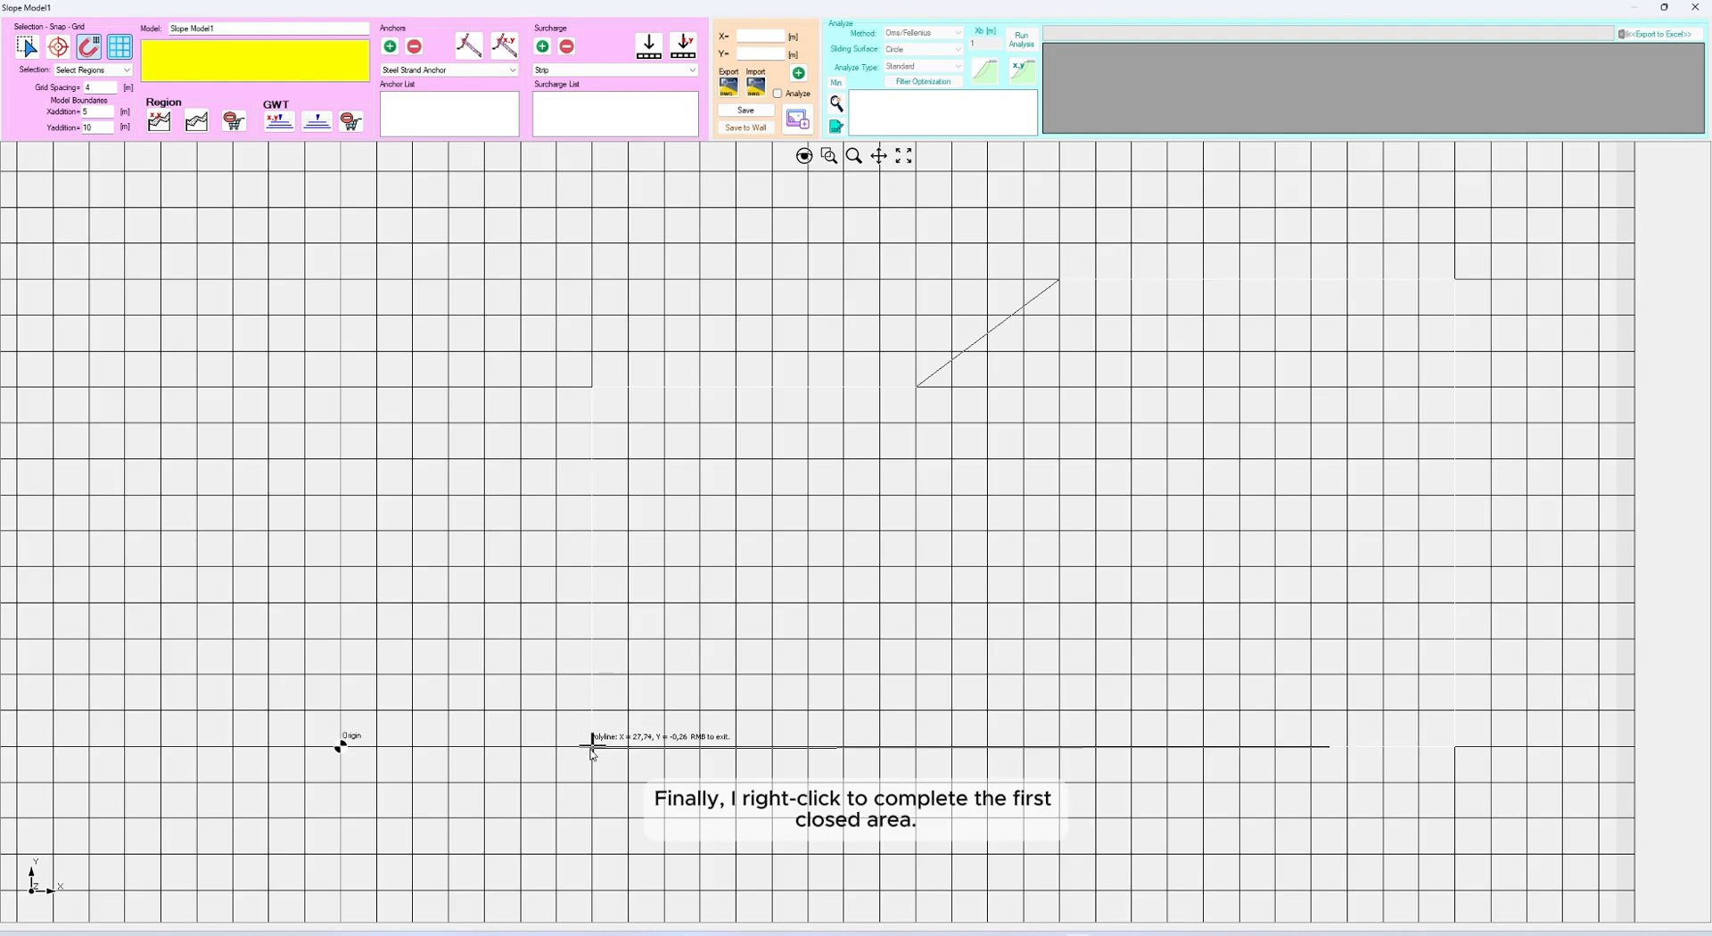
{"action": "right_click", "coordinate": [745, 612]}
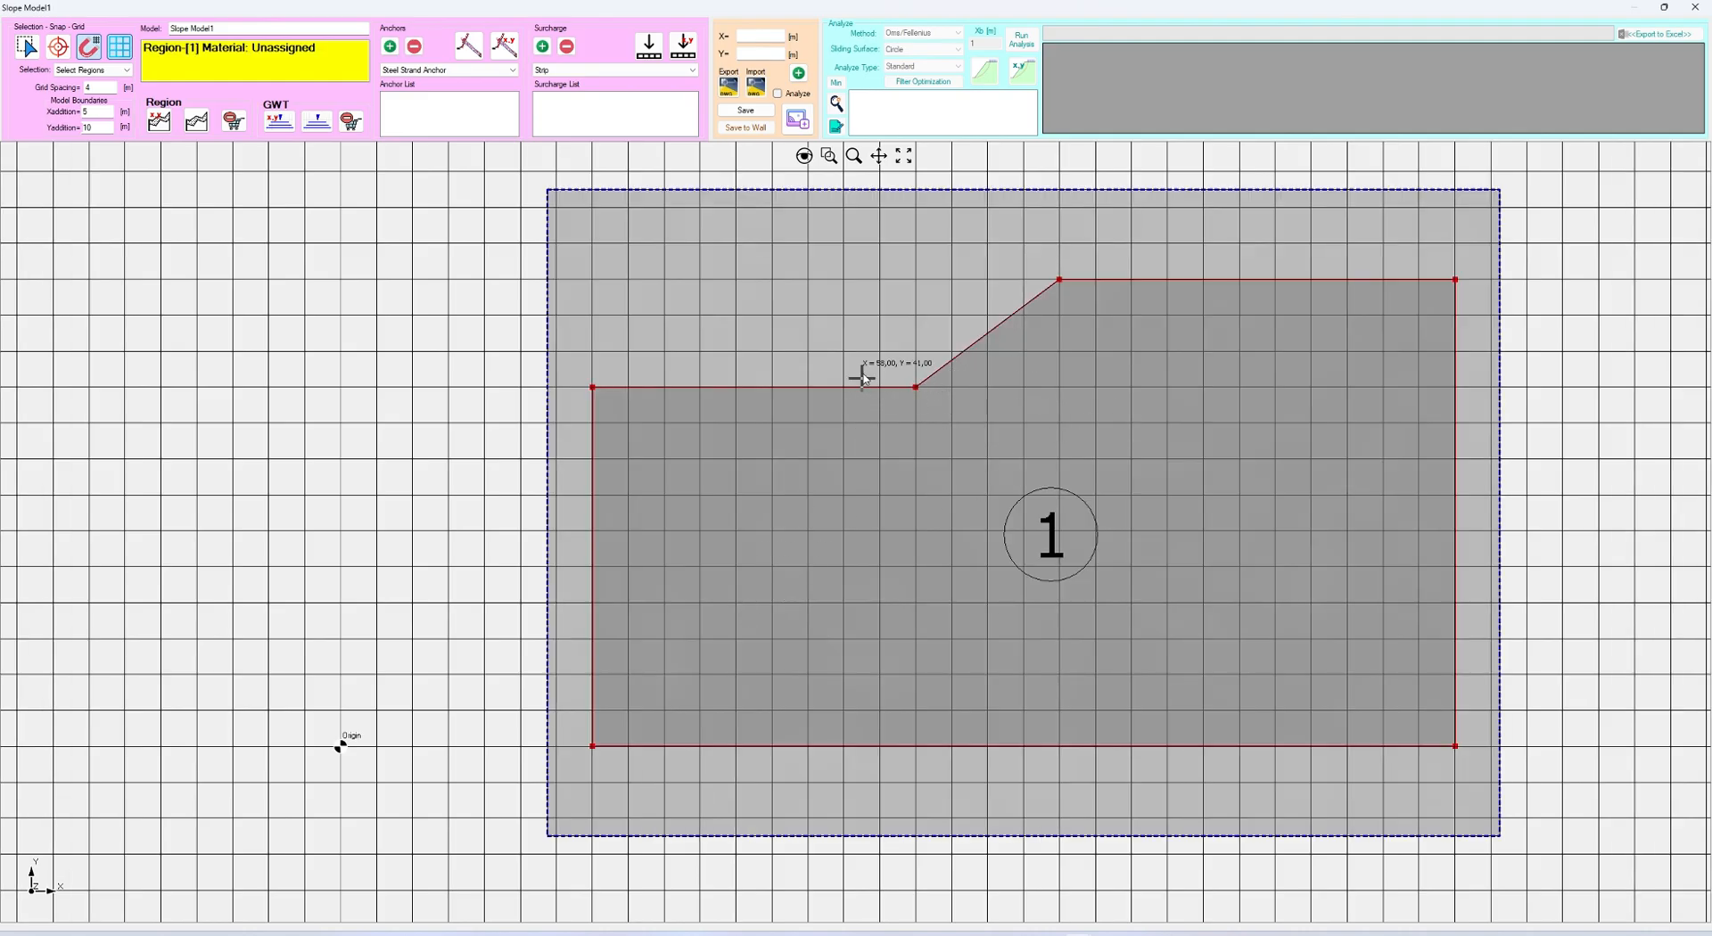
Split the slope region with an interactive horizontal boundary at Y = 47, starting outside the slope face at X = 70 and crossing to the far edge
{"action": "left_click", "coordinate": [903, 156]}
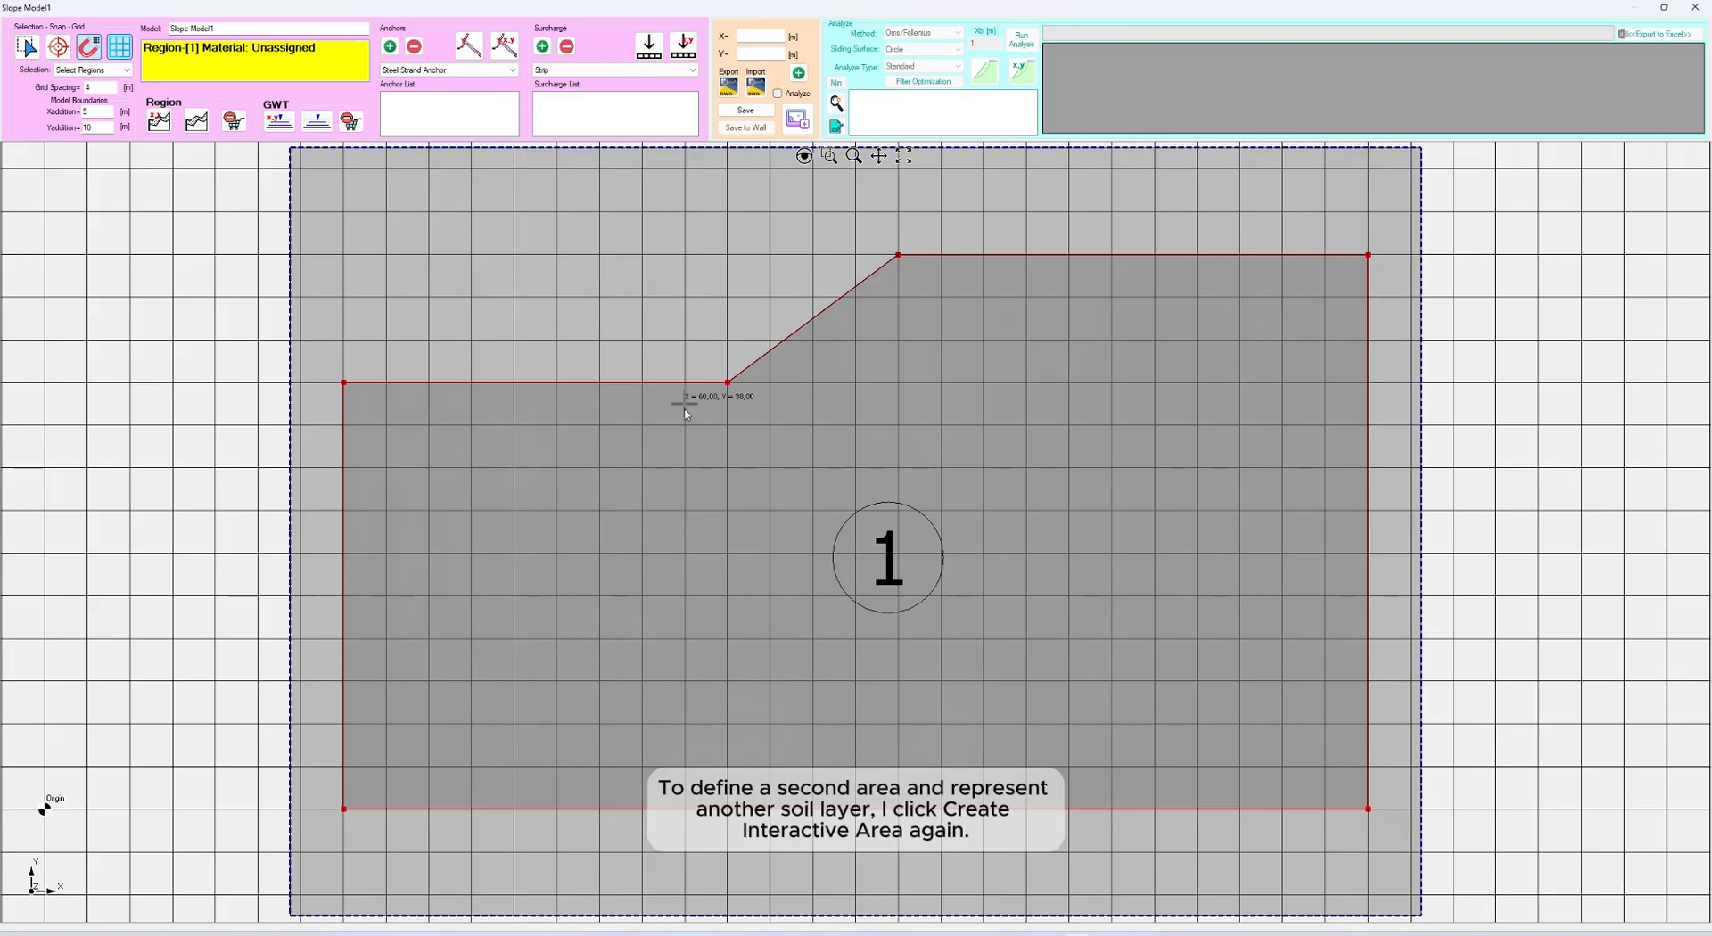
{"action": "left_click", "coordinate": [196, 120]}
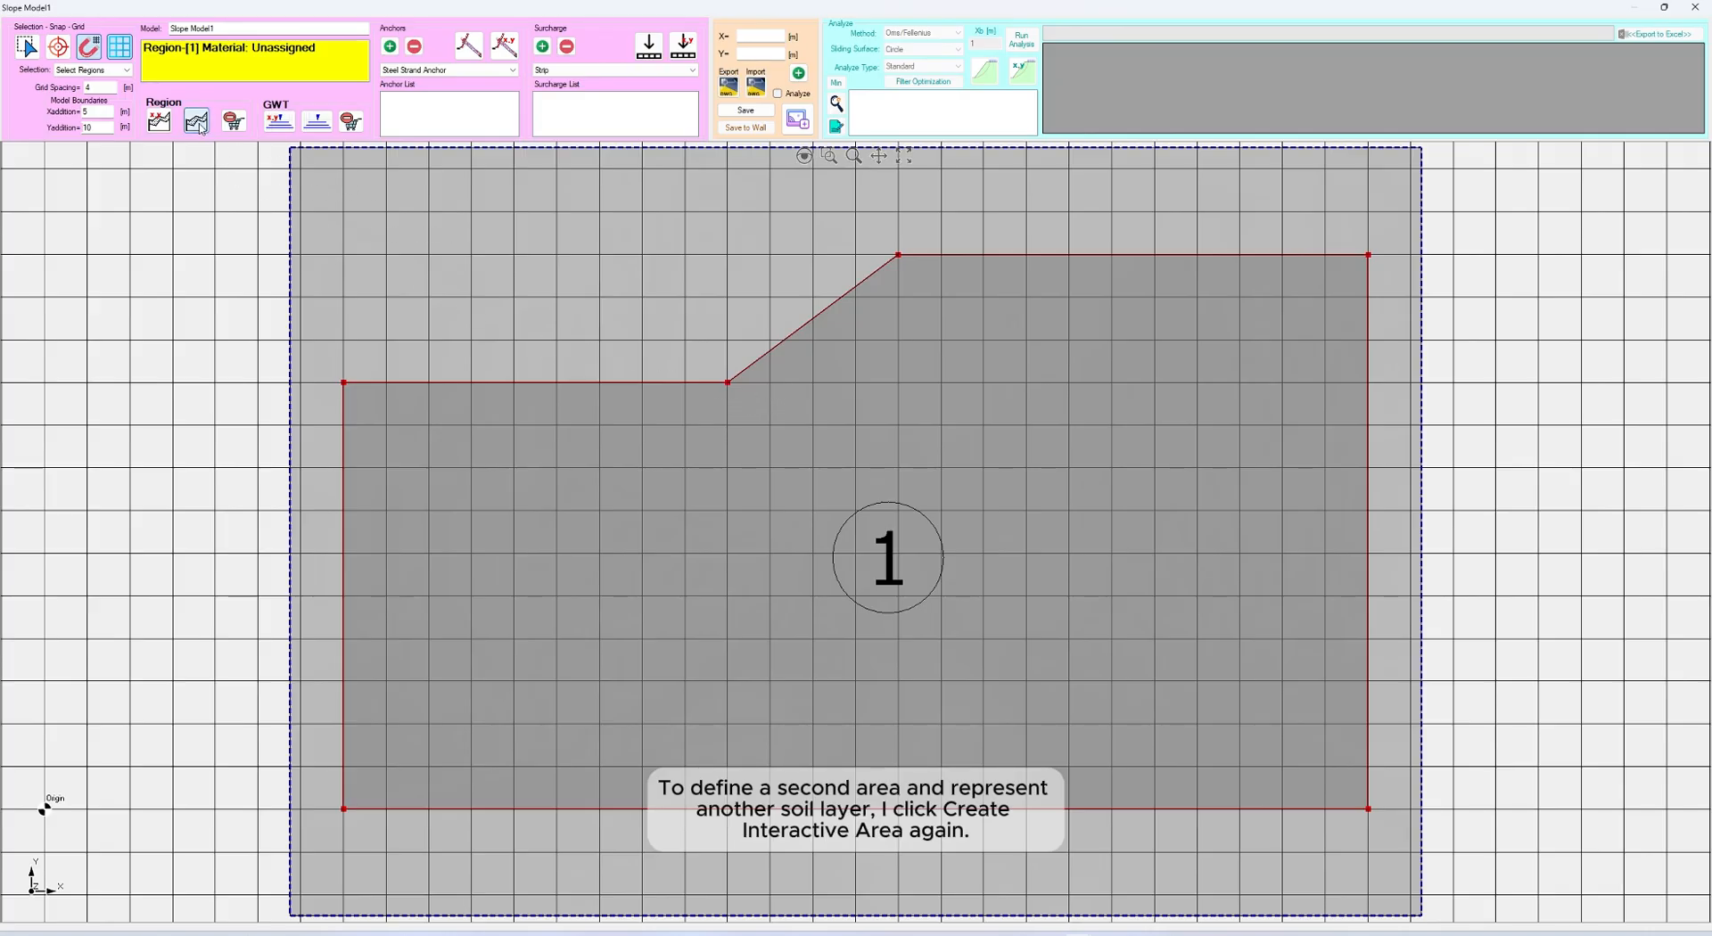
{"action": "left_click", "coordinate": [790, 308]}
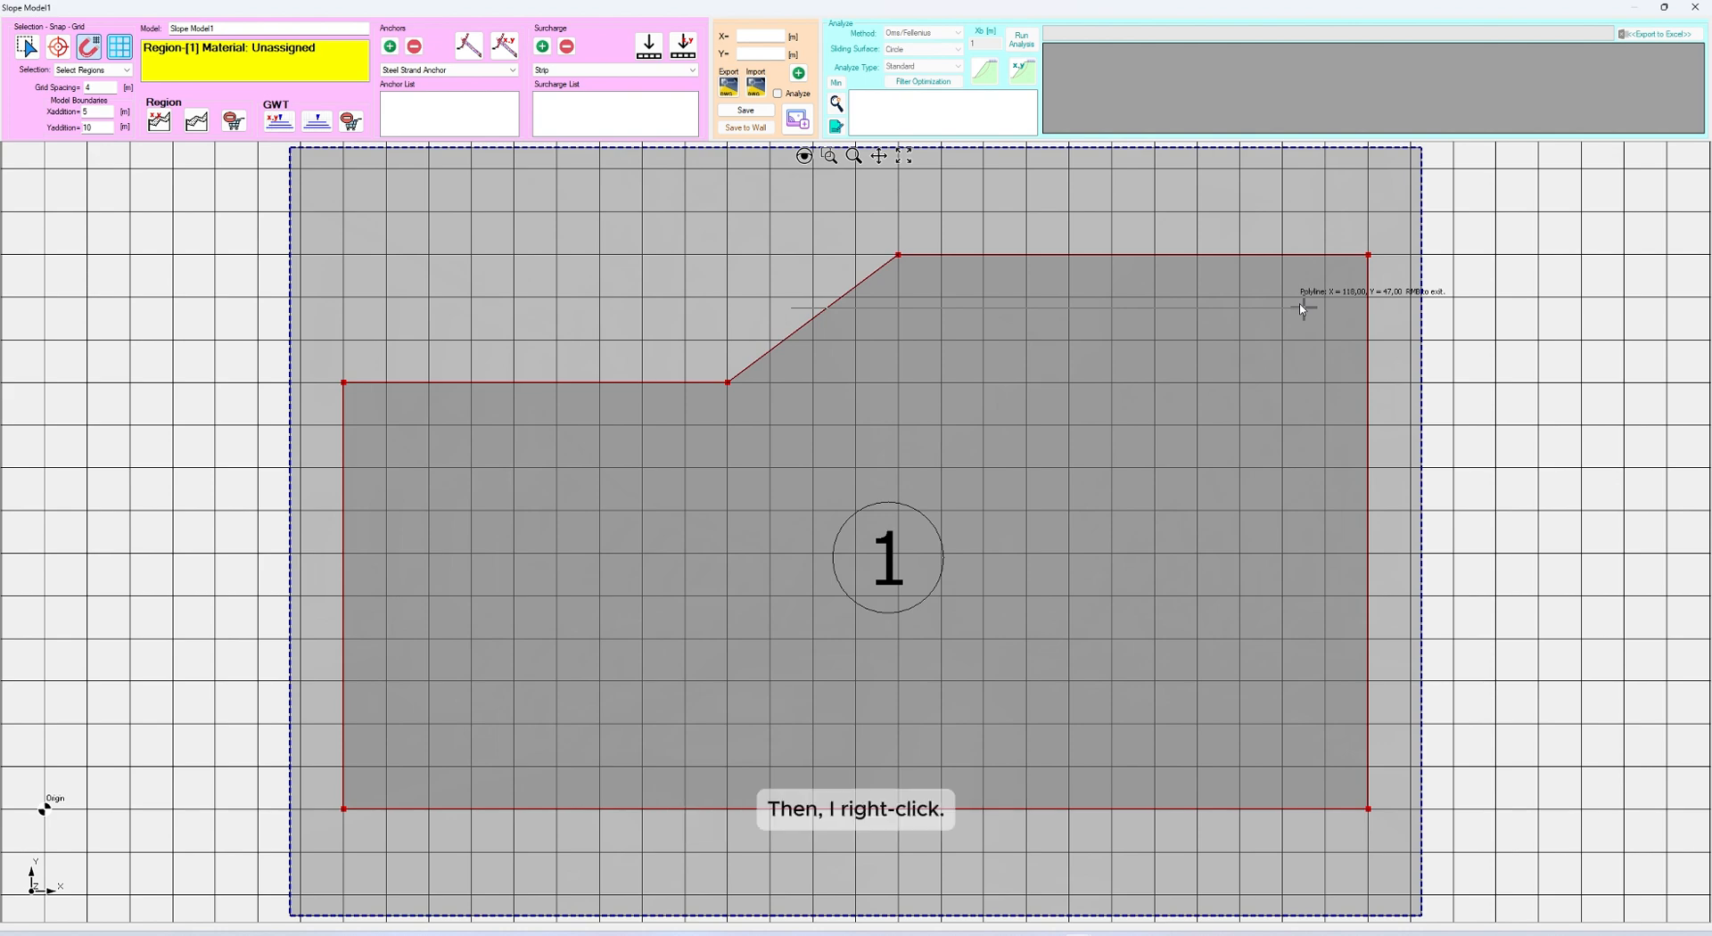
{"action": "right_click", "coordinate": [1342, 218]}
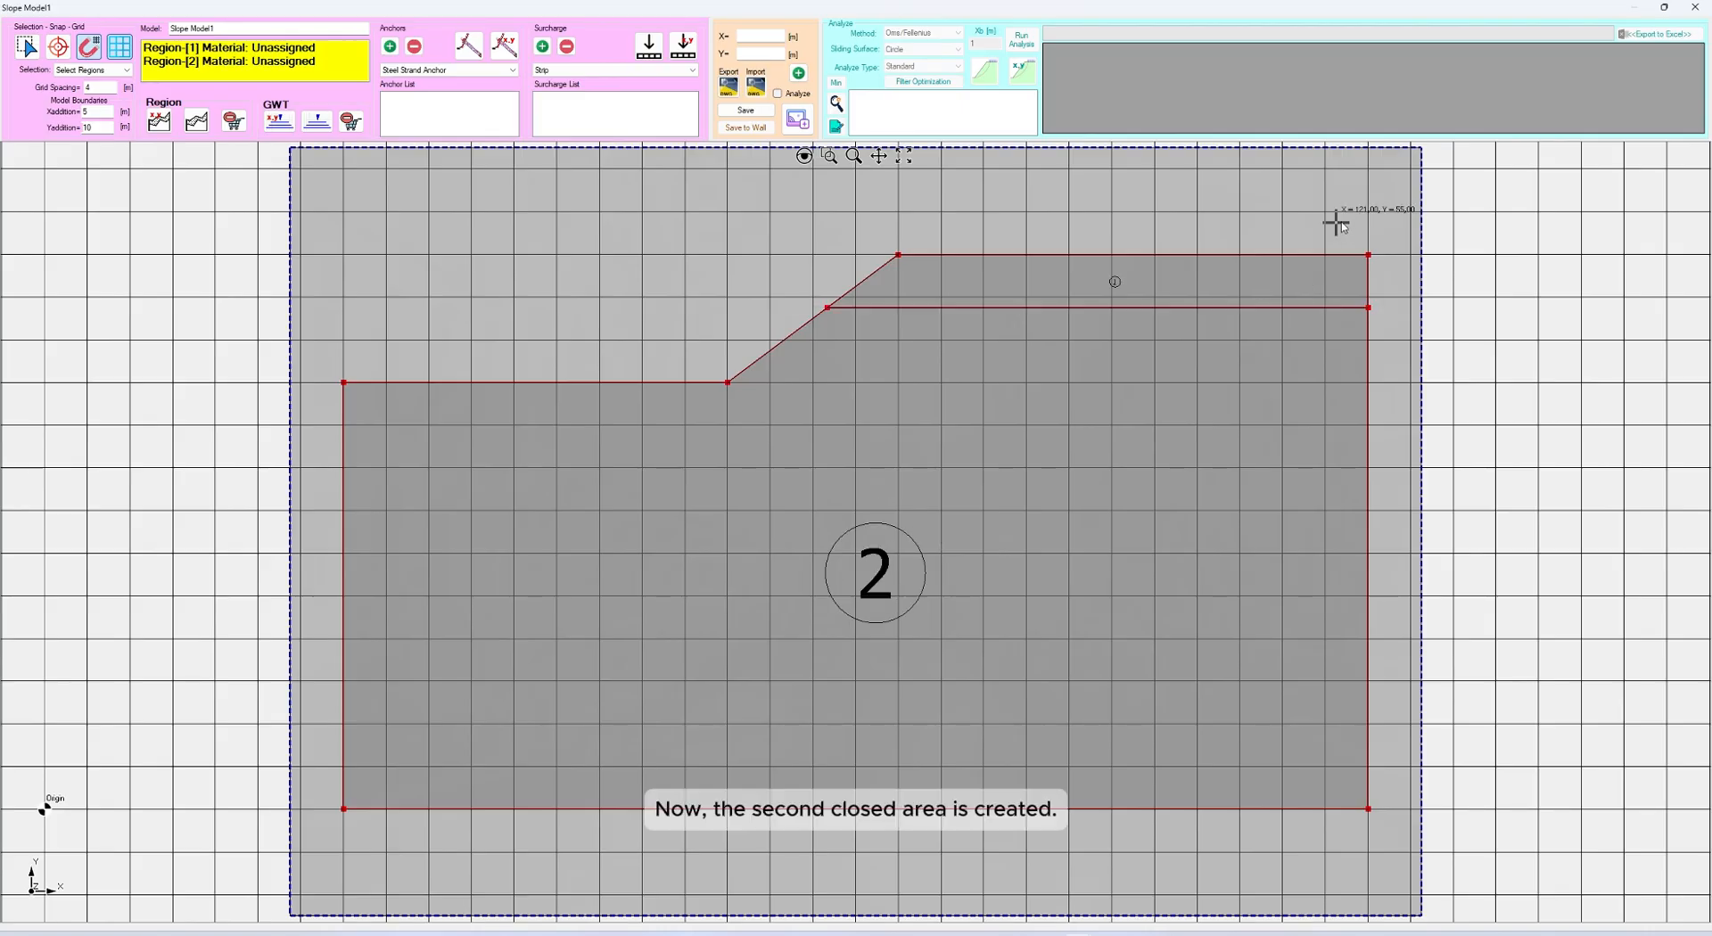
With region selection active, open the properties of Region 1, the upper layer, and assign it the Fill material
{"action": "scroll", "coordinate": [1138, 257], "scroll_direction": "up", "scroll_amount": 8}
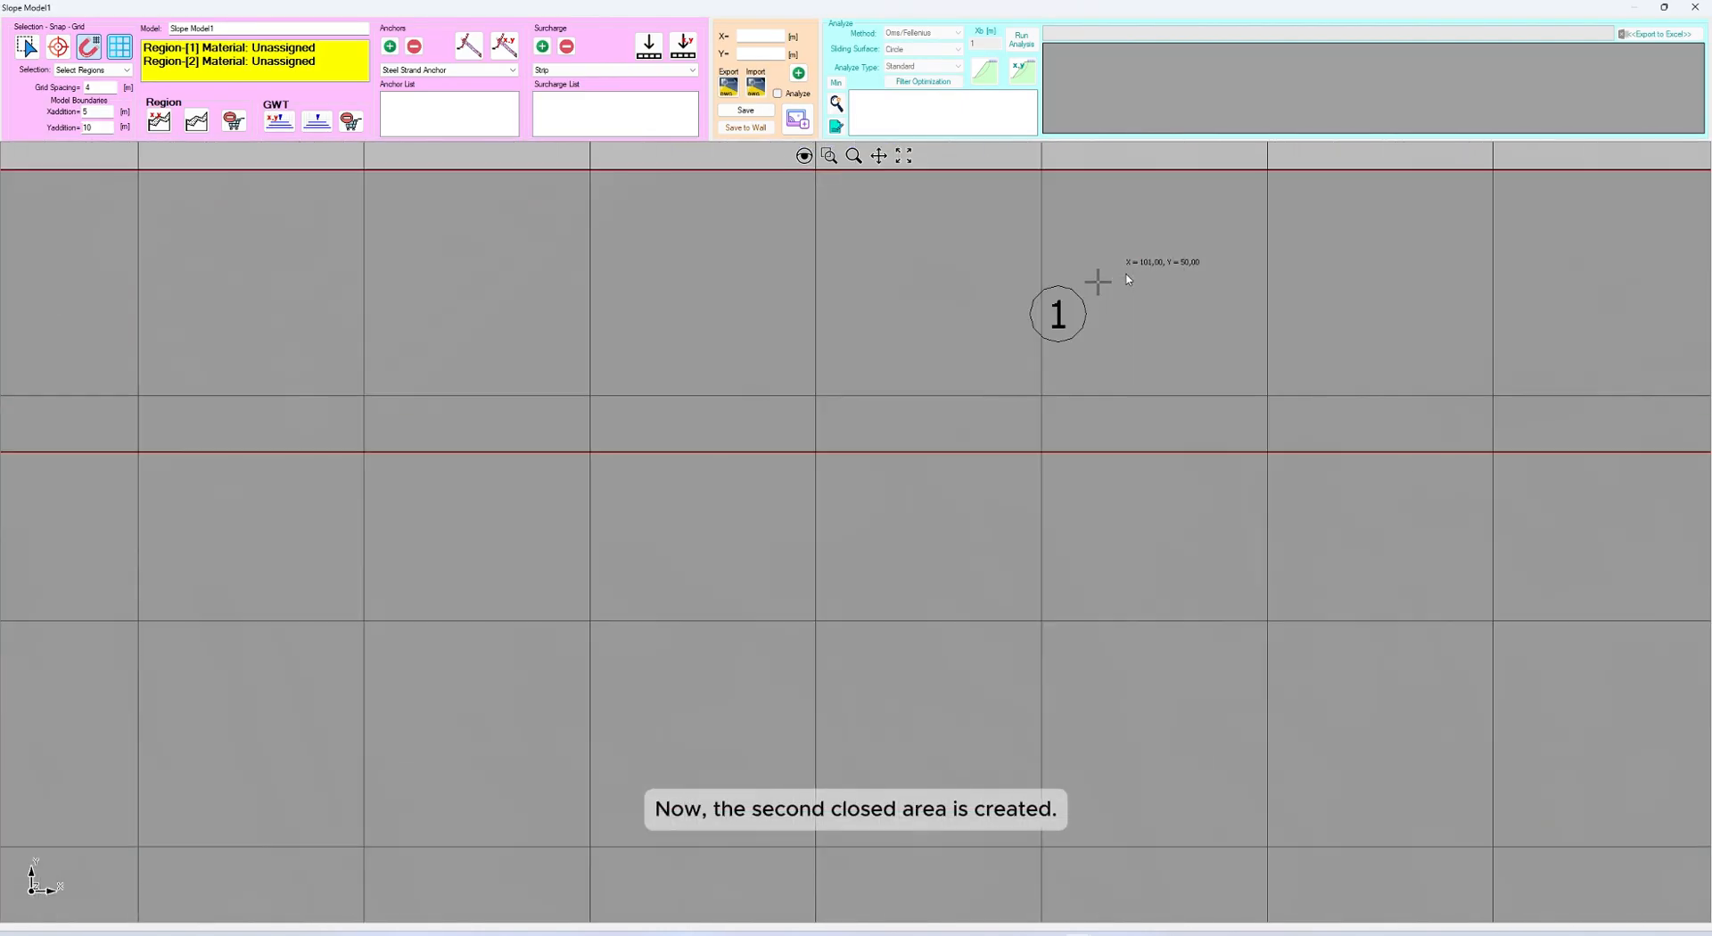
{"action": "scroll", "coordinate": [1138, 257], "scroll_direction": "down", "scroll_amount": 8}
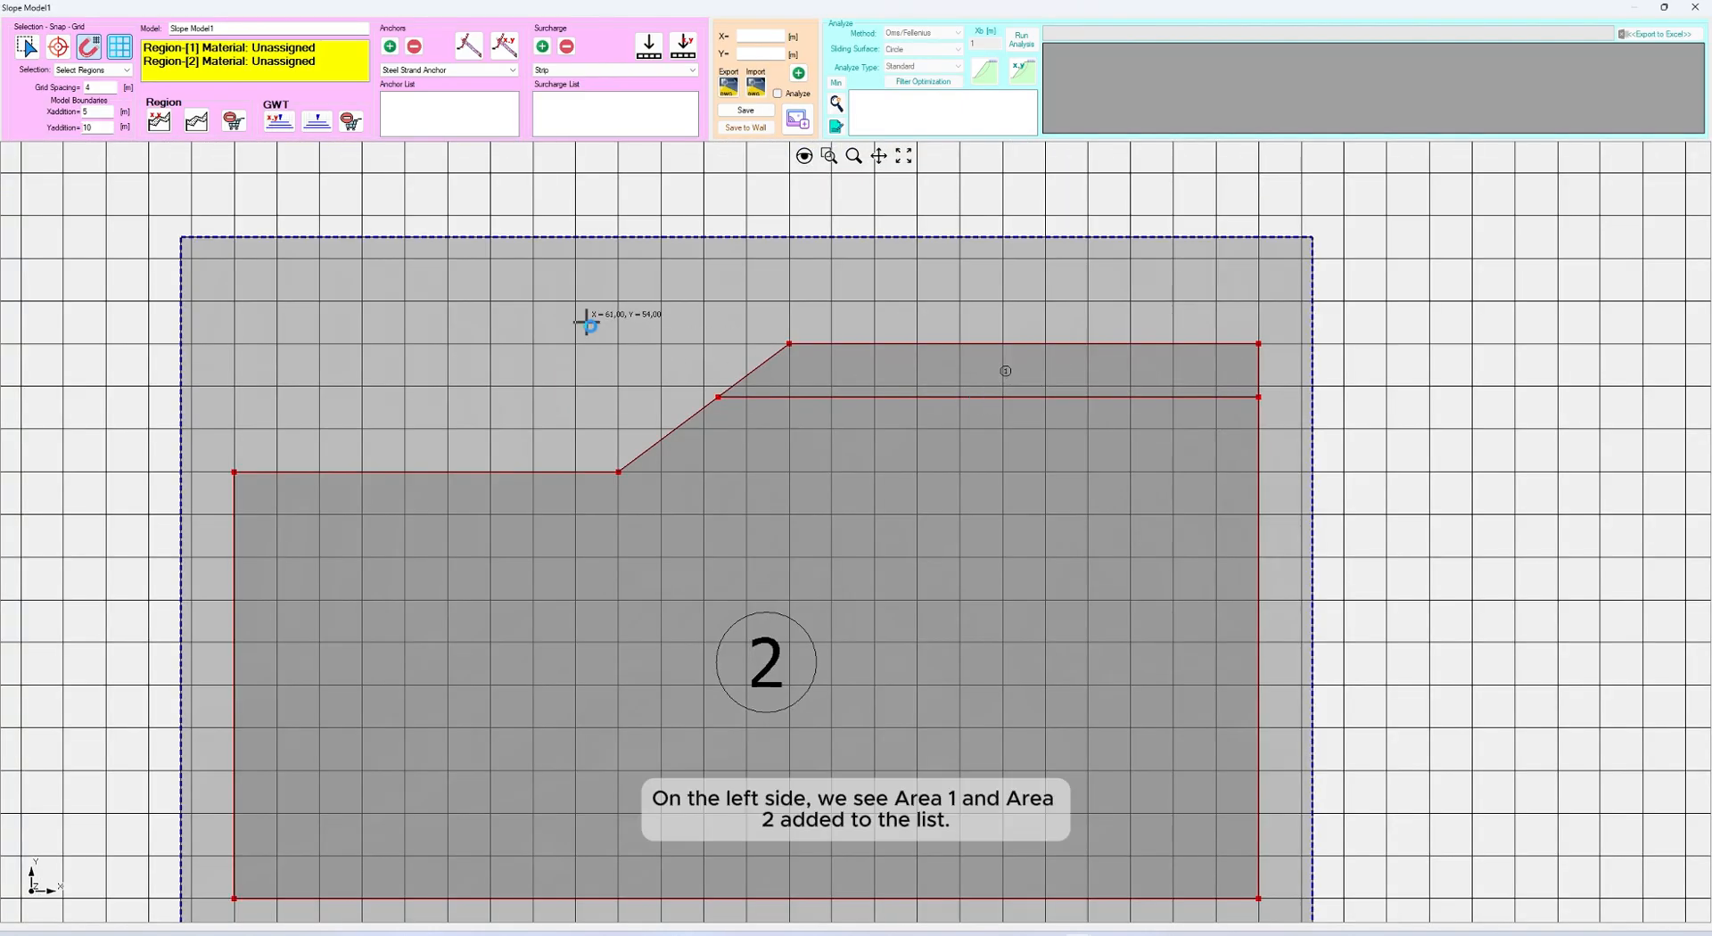
{"action": "scroll", "coordinate": [752, 307], "scroll_direction": "down", "scroll_amount": 1}
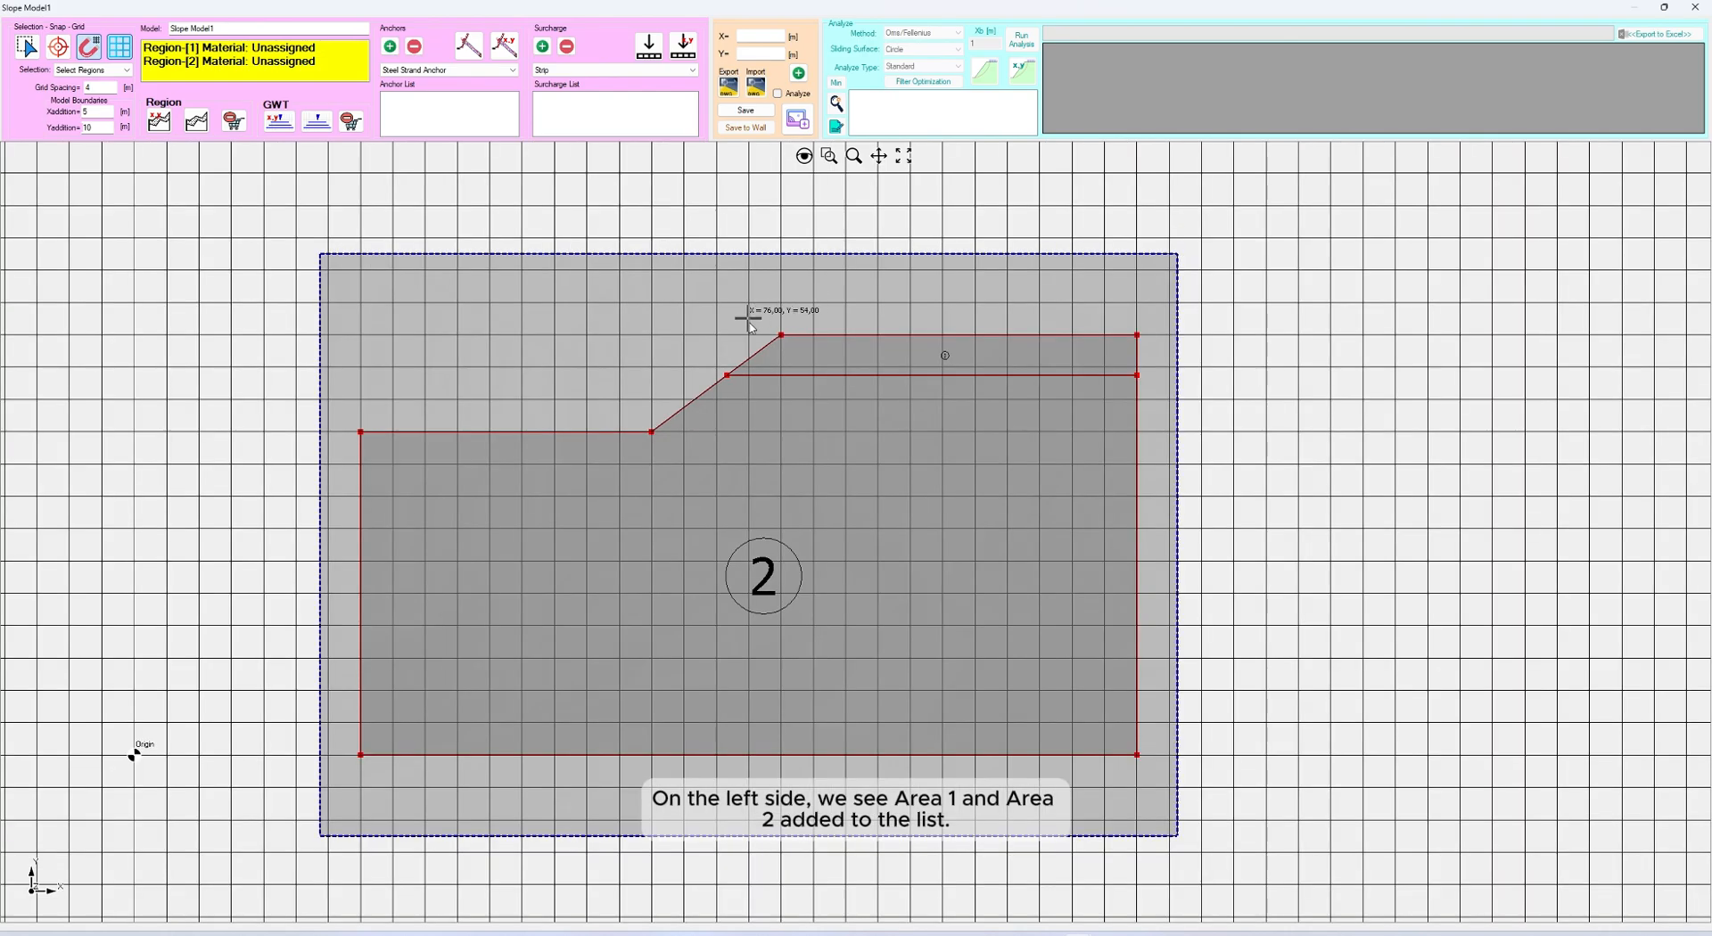
{"action": "left_click", "coordinate": [904, 160]}
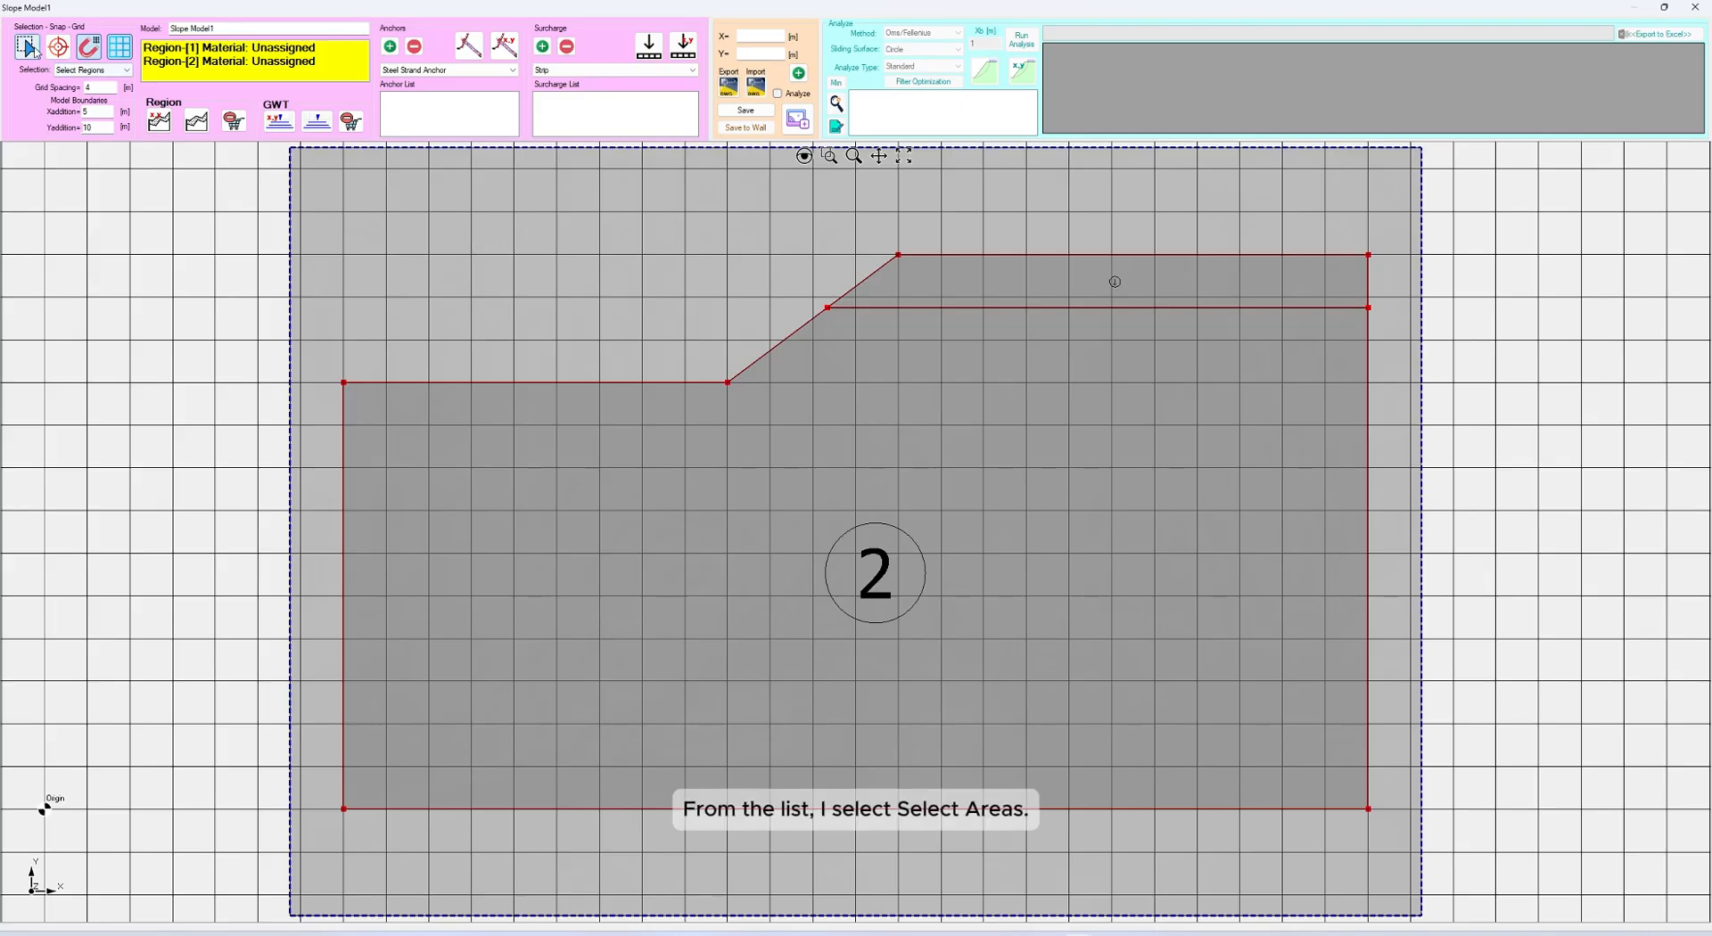
{"action": "left_click", "coordinate": [80, 70]}
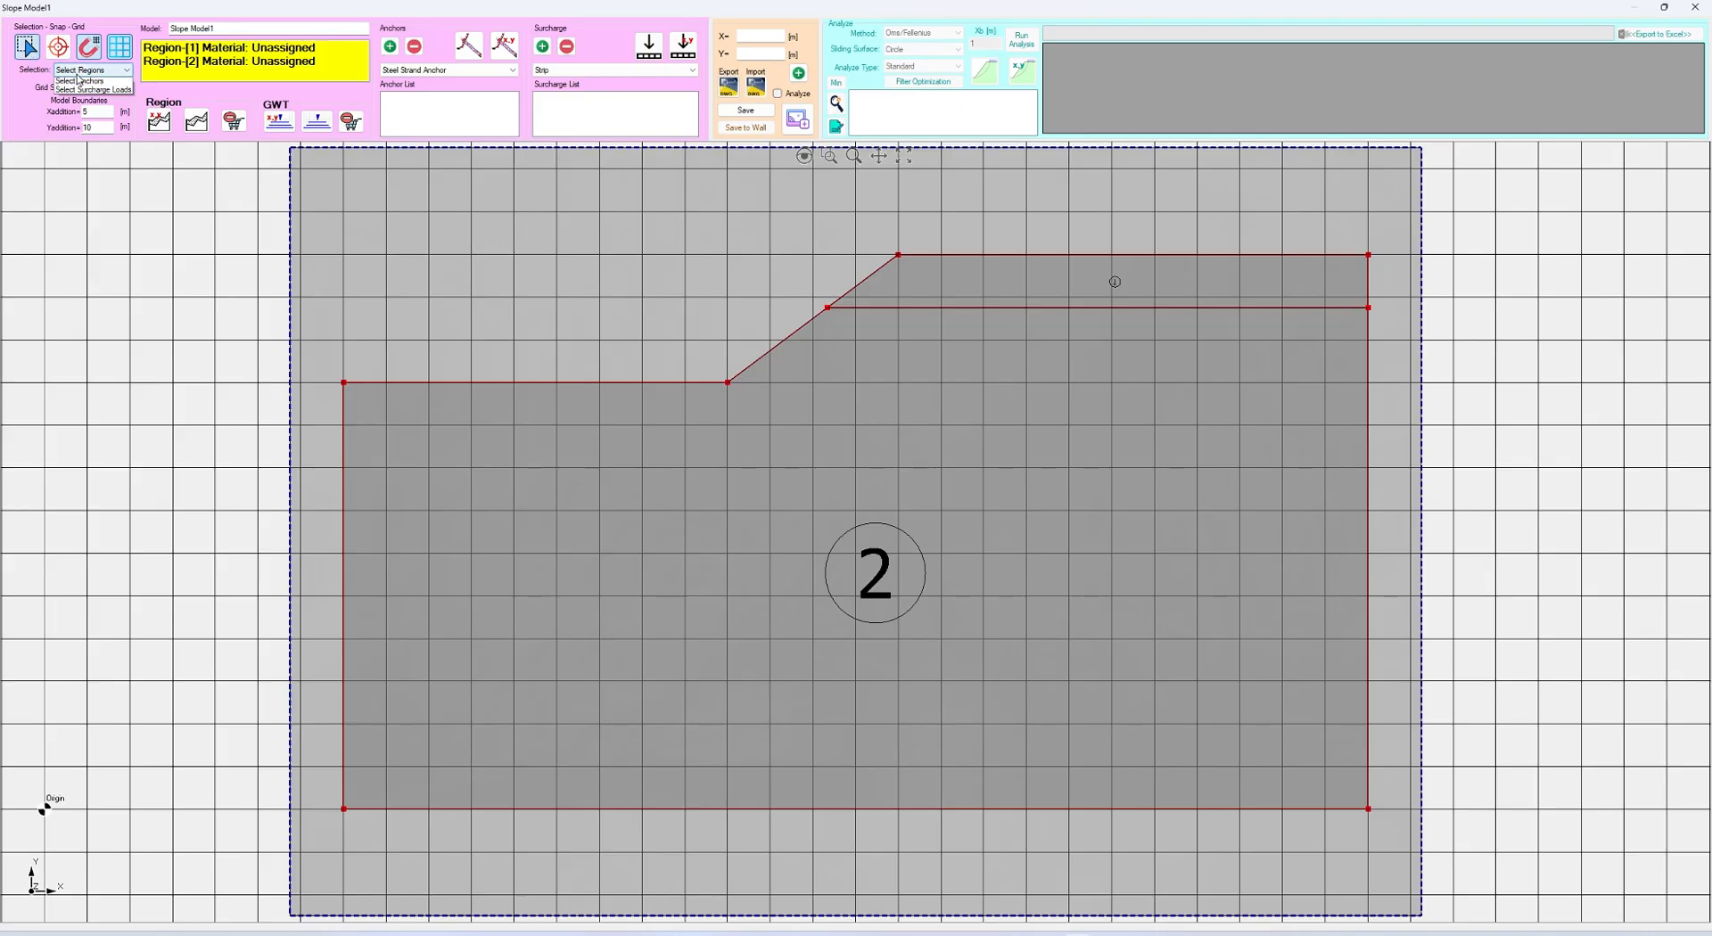
{"action": "left_click", "coordinate": [79, 82]}
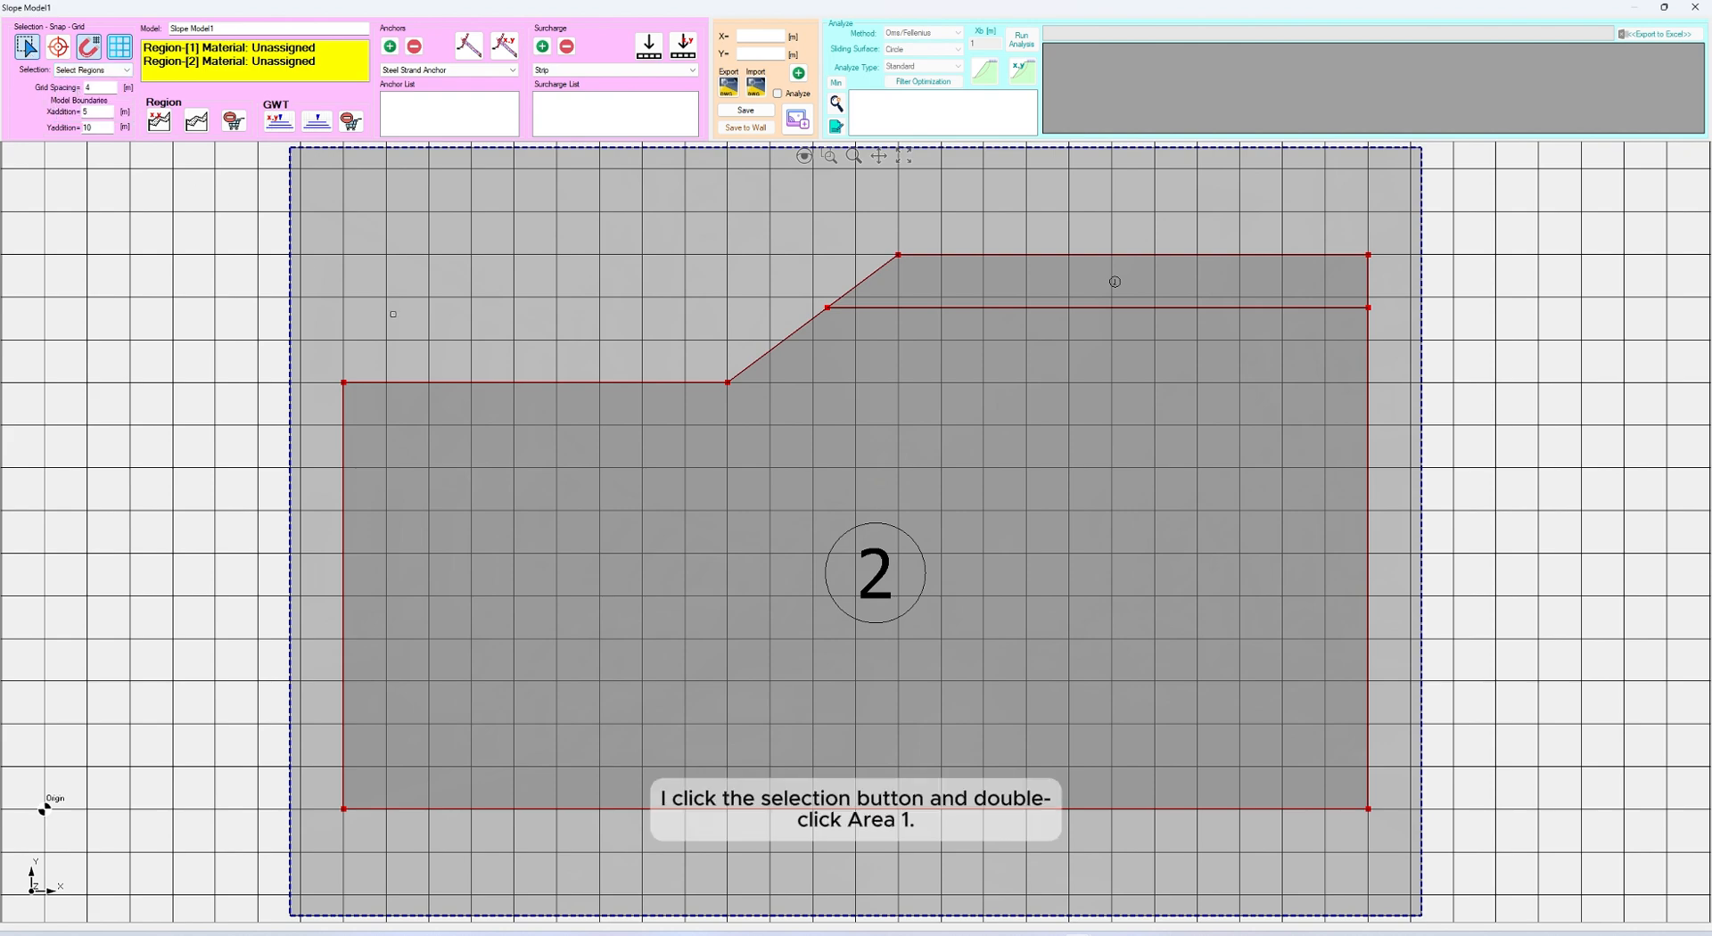
{"action": "double_click", "coordinate": [1233, 277]}
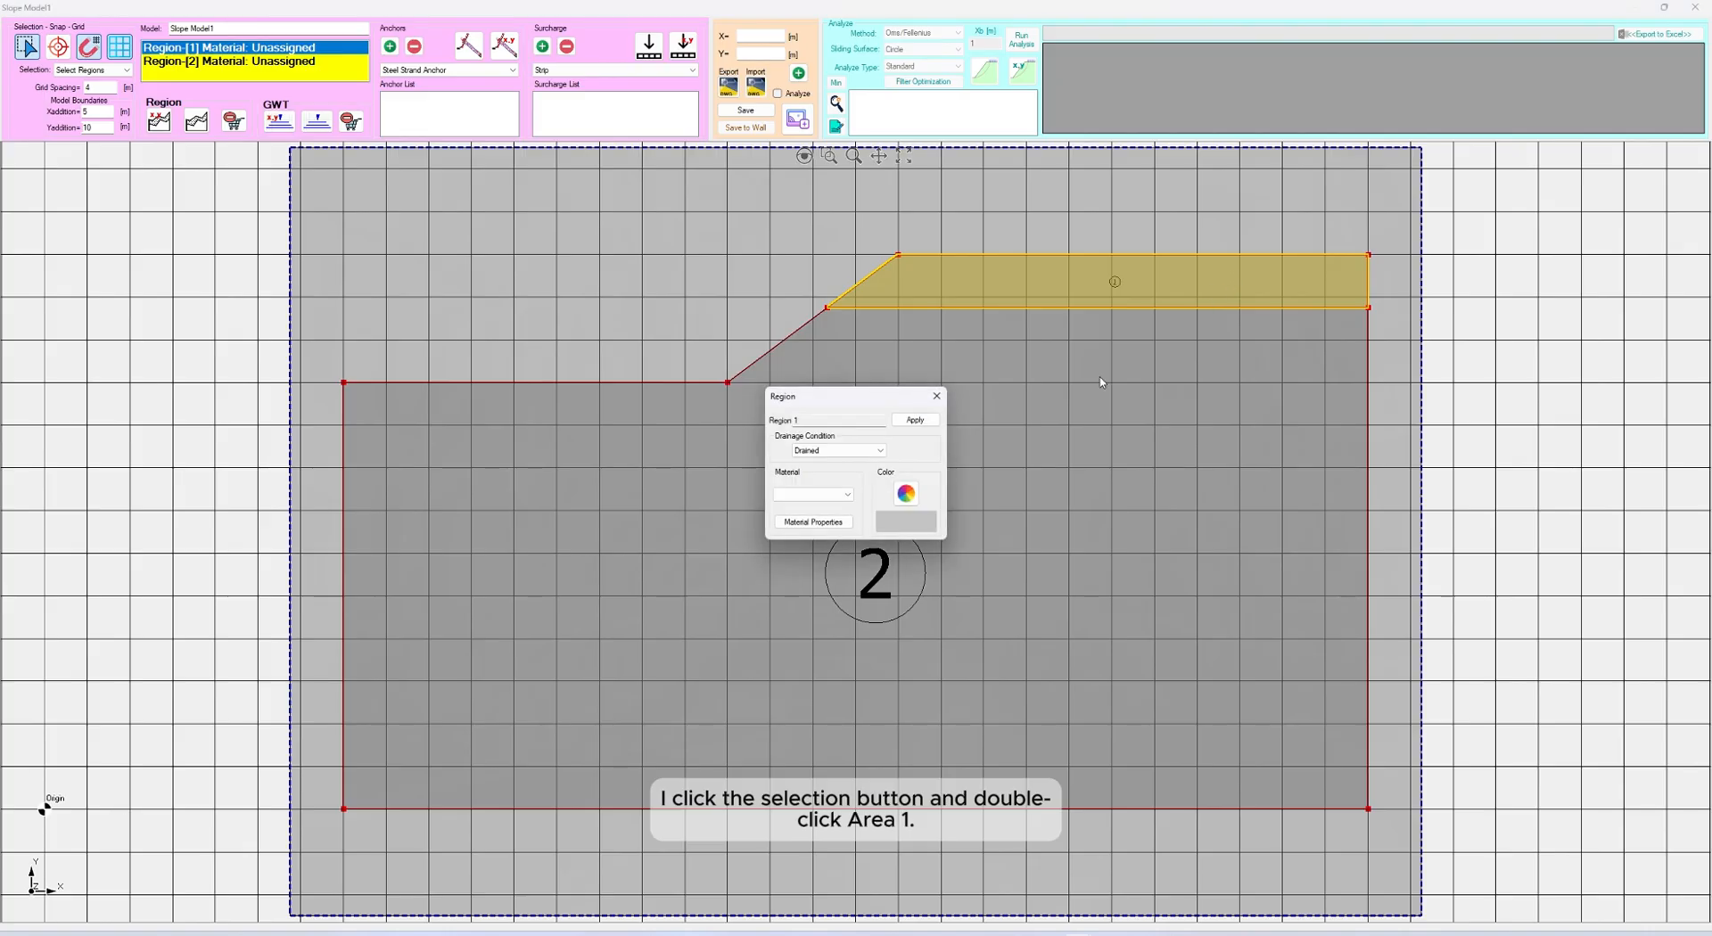
{"action": "left_click", "coordinate": [849, 494]}
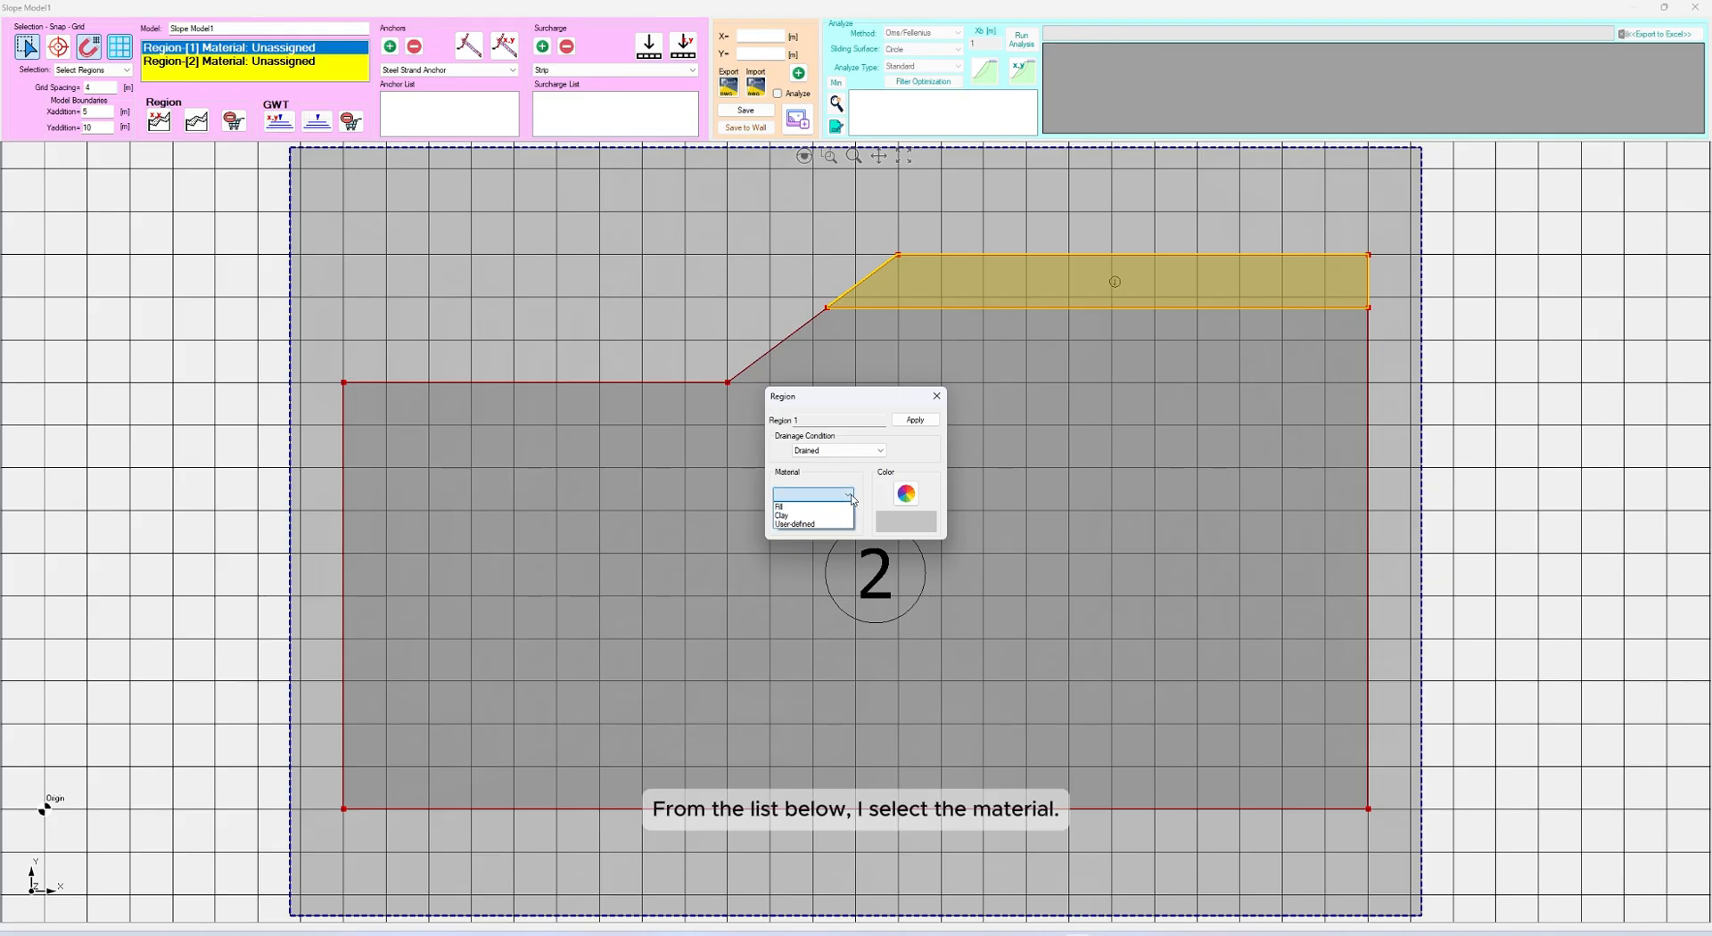
{"action": "left_click", "coordinate": [851, 495]}
{"action": "left_click", "coordinate": [851, 495]}
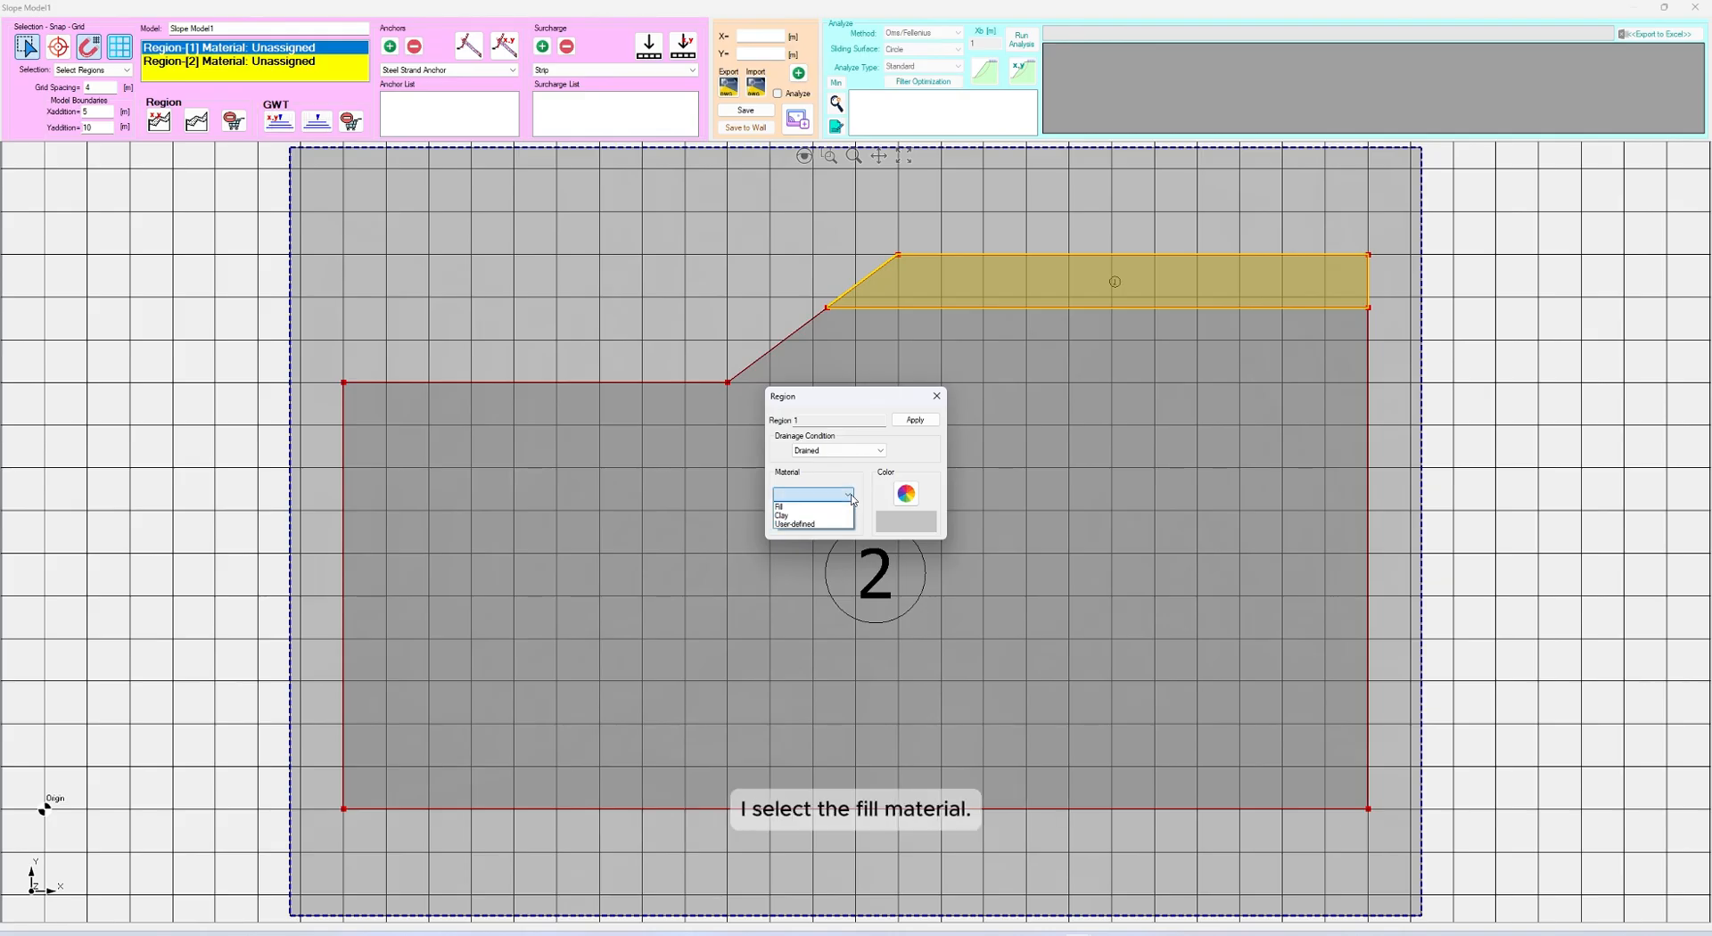
{"action": "left_click", "coordinate": [802, 507]}
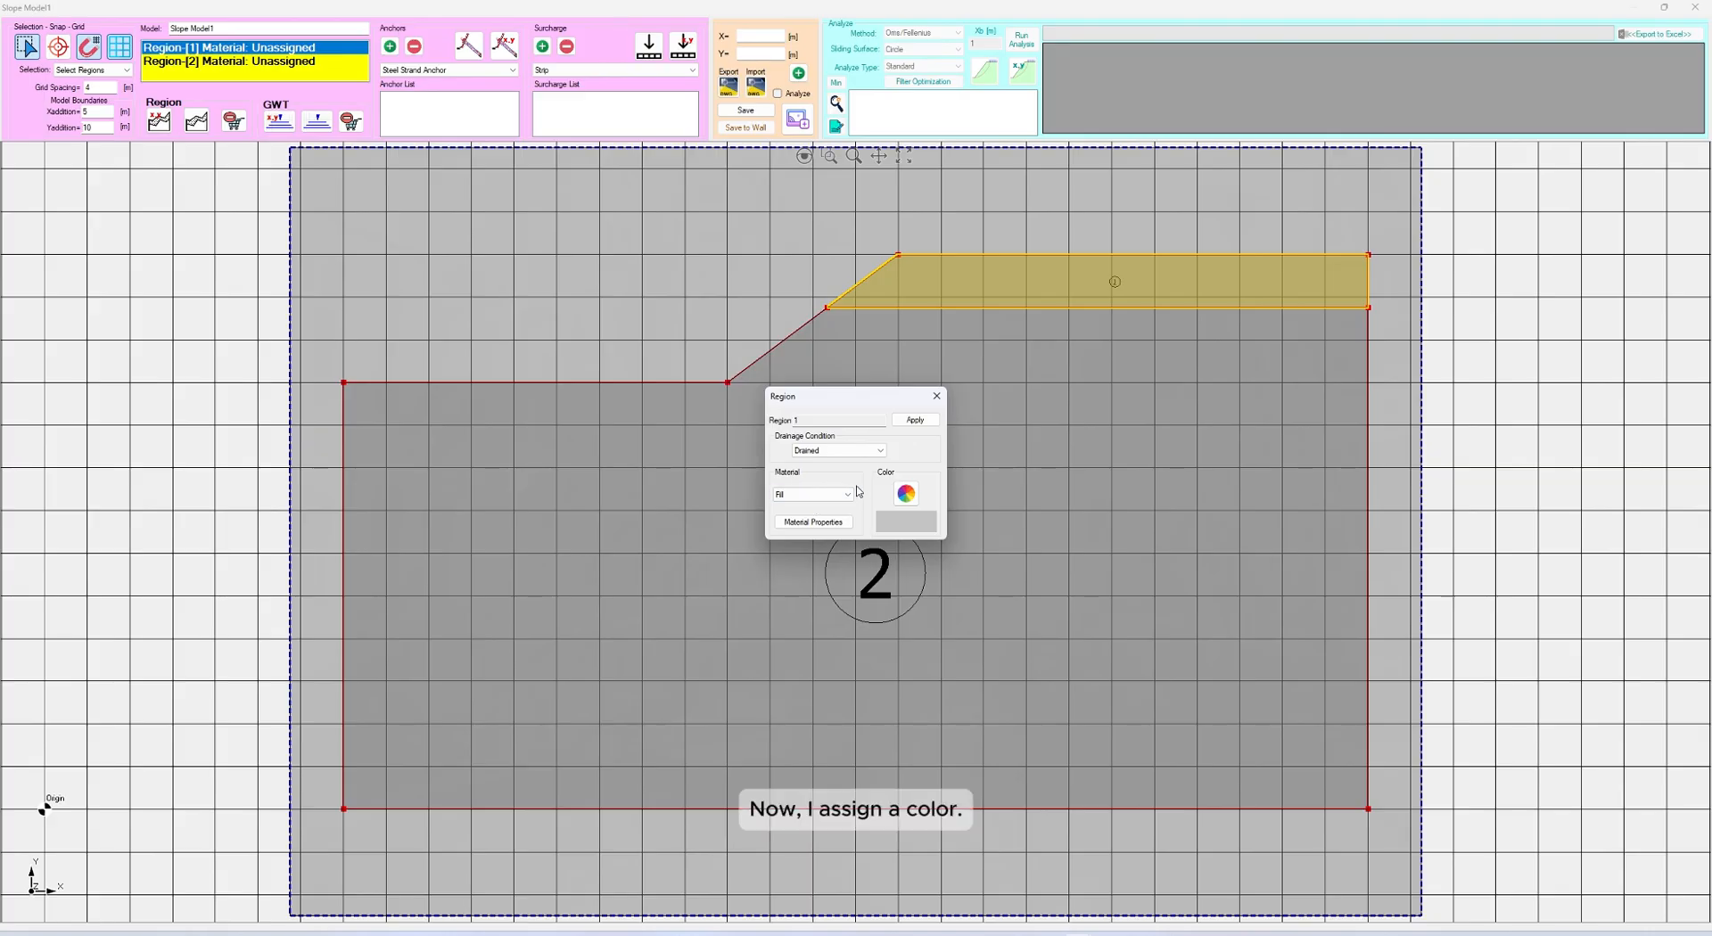
Set Region 1's color to cyan from the basic color palette
{"action": "left_click", "coordinate": [906, 494]}
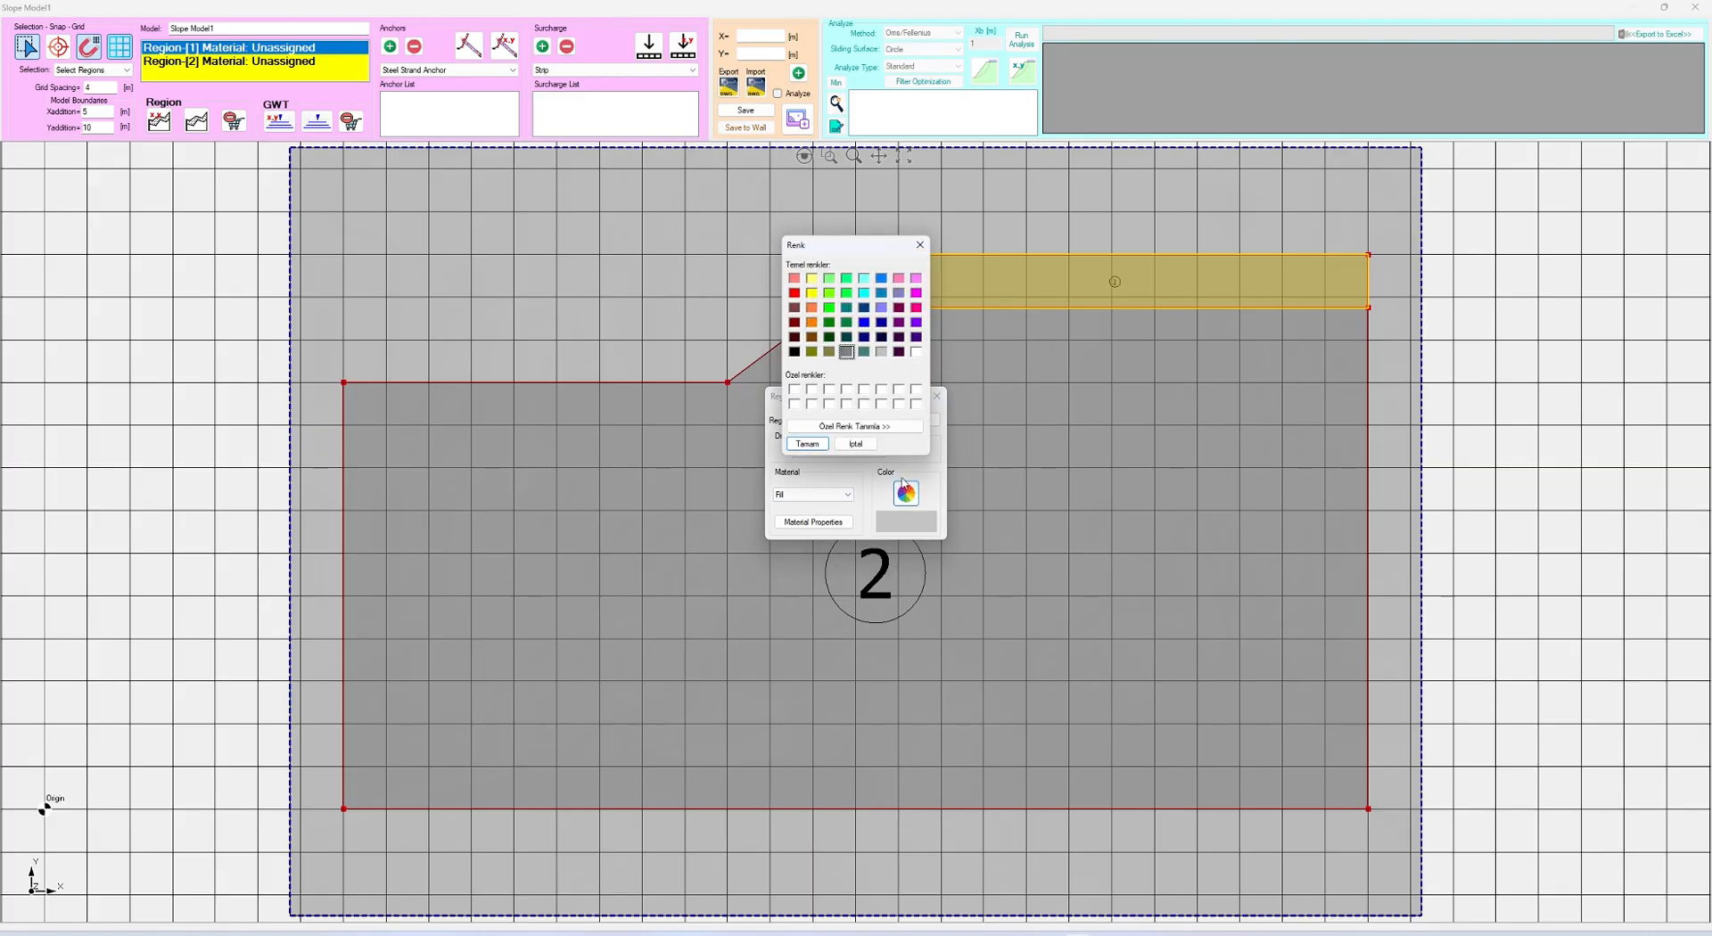
{"action": "left_click", "coordinate": [863, 296]}
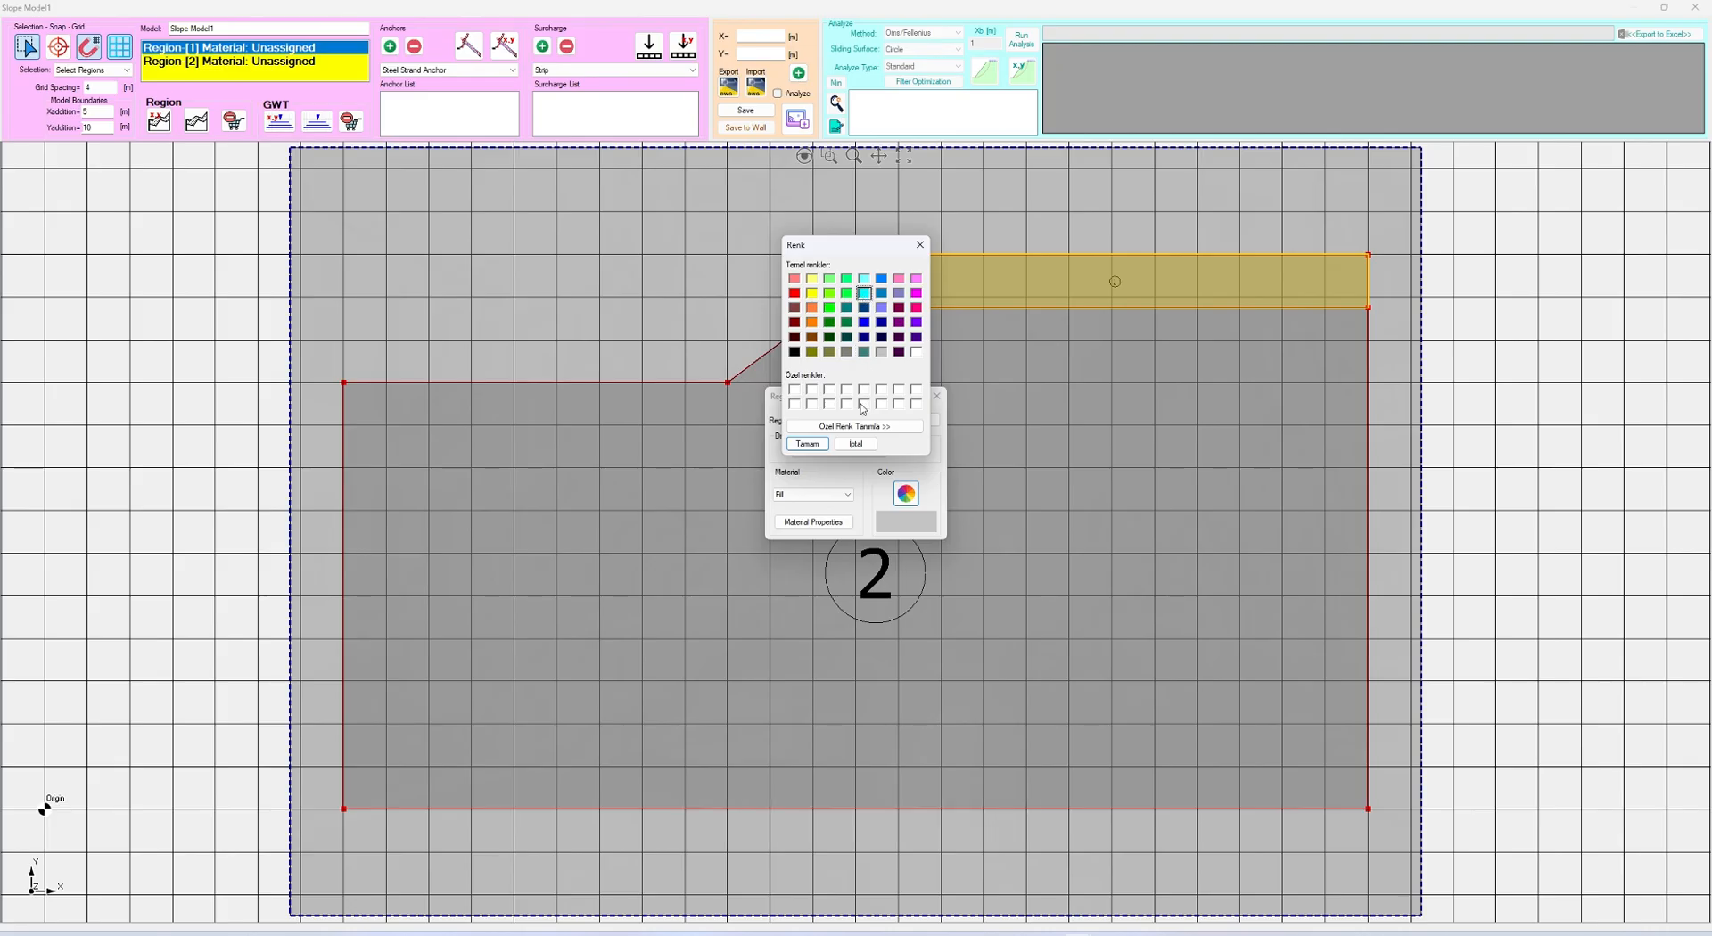
{"action": "left_click", "coordinate": [807, 444]}
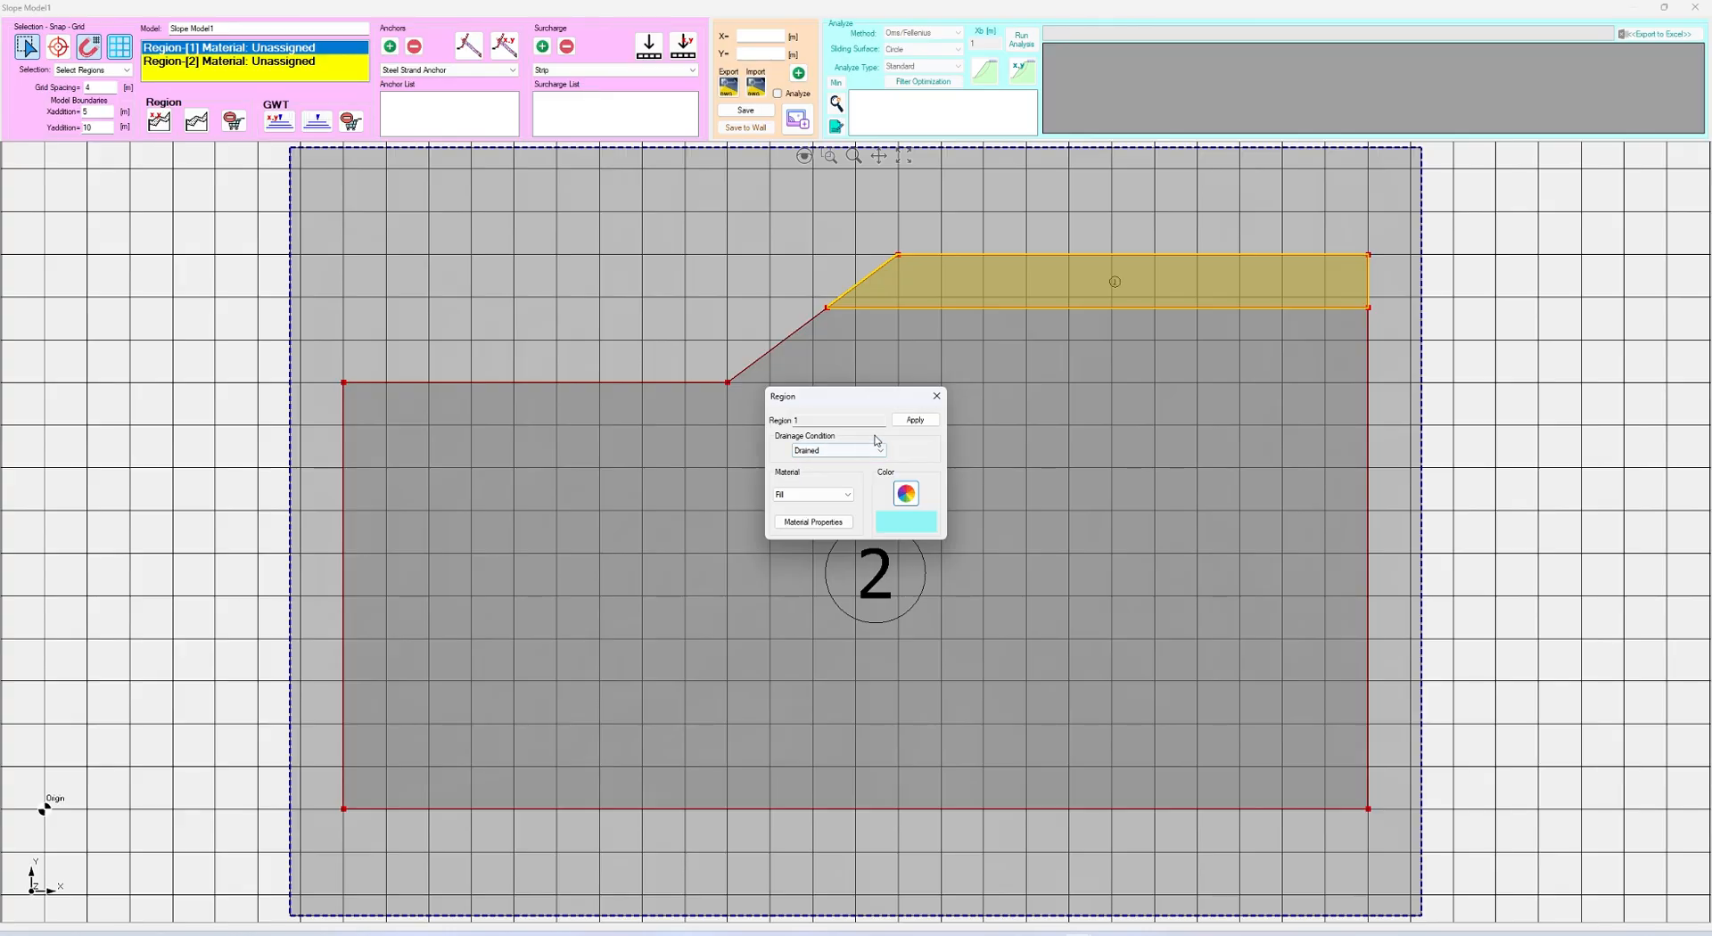
Examine the Fill material's unit weights and mechanical shear strength parameters, and accept the properties as they are
{"action": "left_click", "coordinate": [814, 522]}
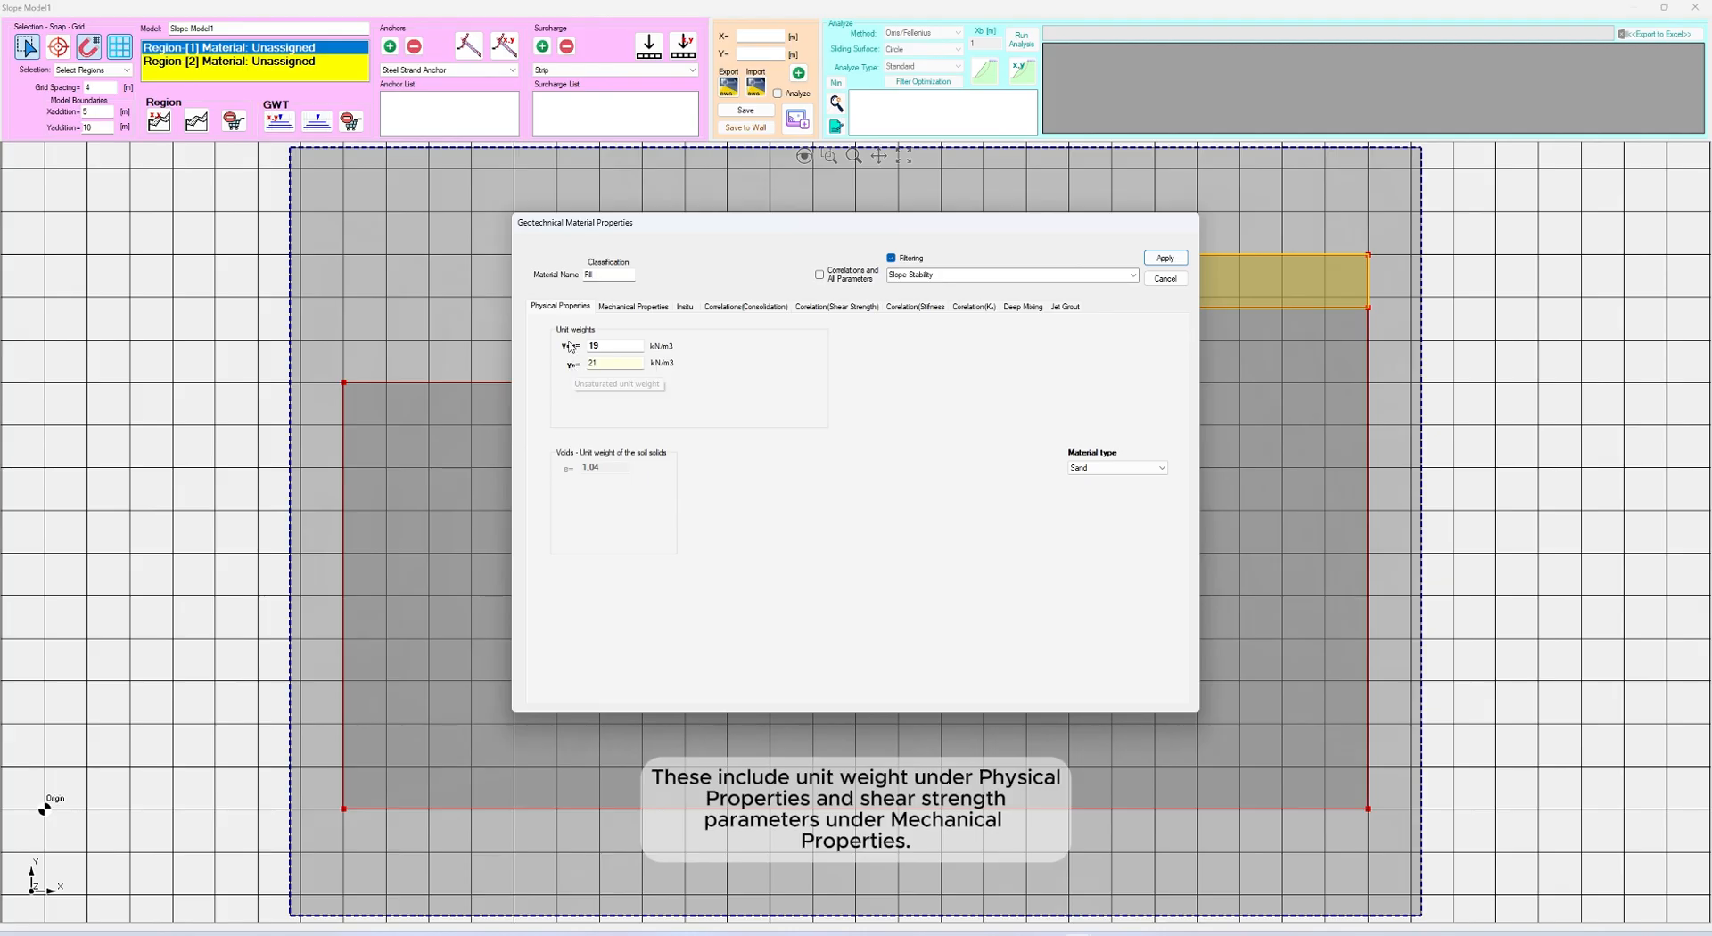
{"action": "left_click", "coordinate": [628, 308]}
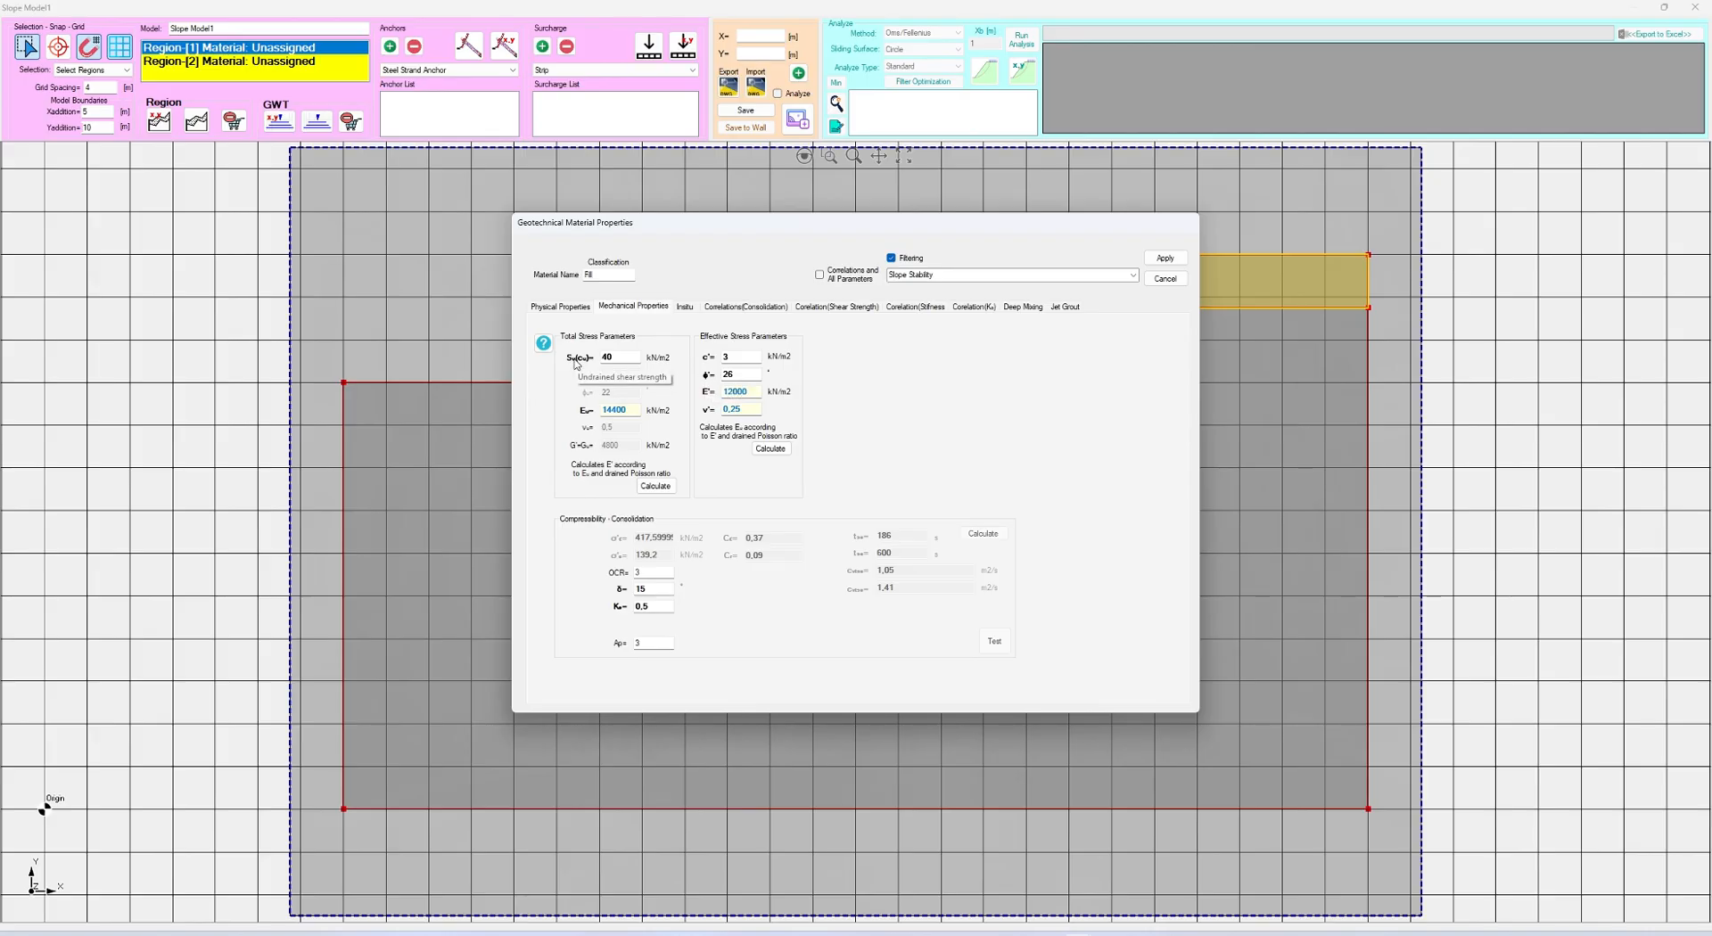
{"action": "left_click", "coordinate": [1168, 261]}
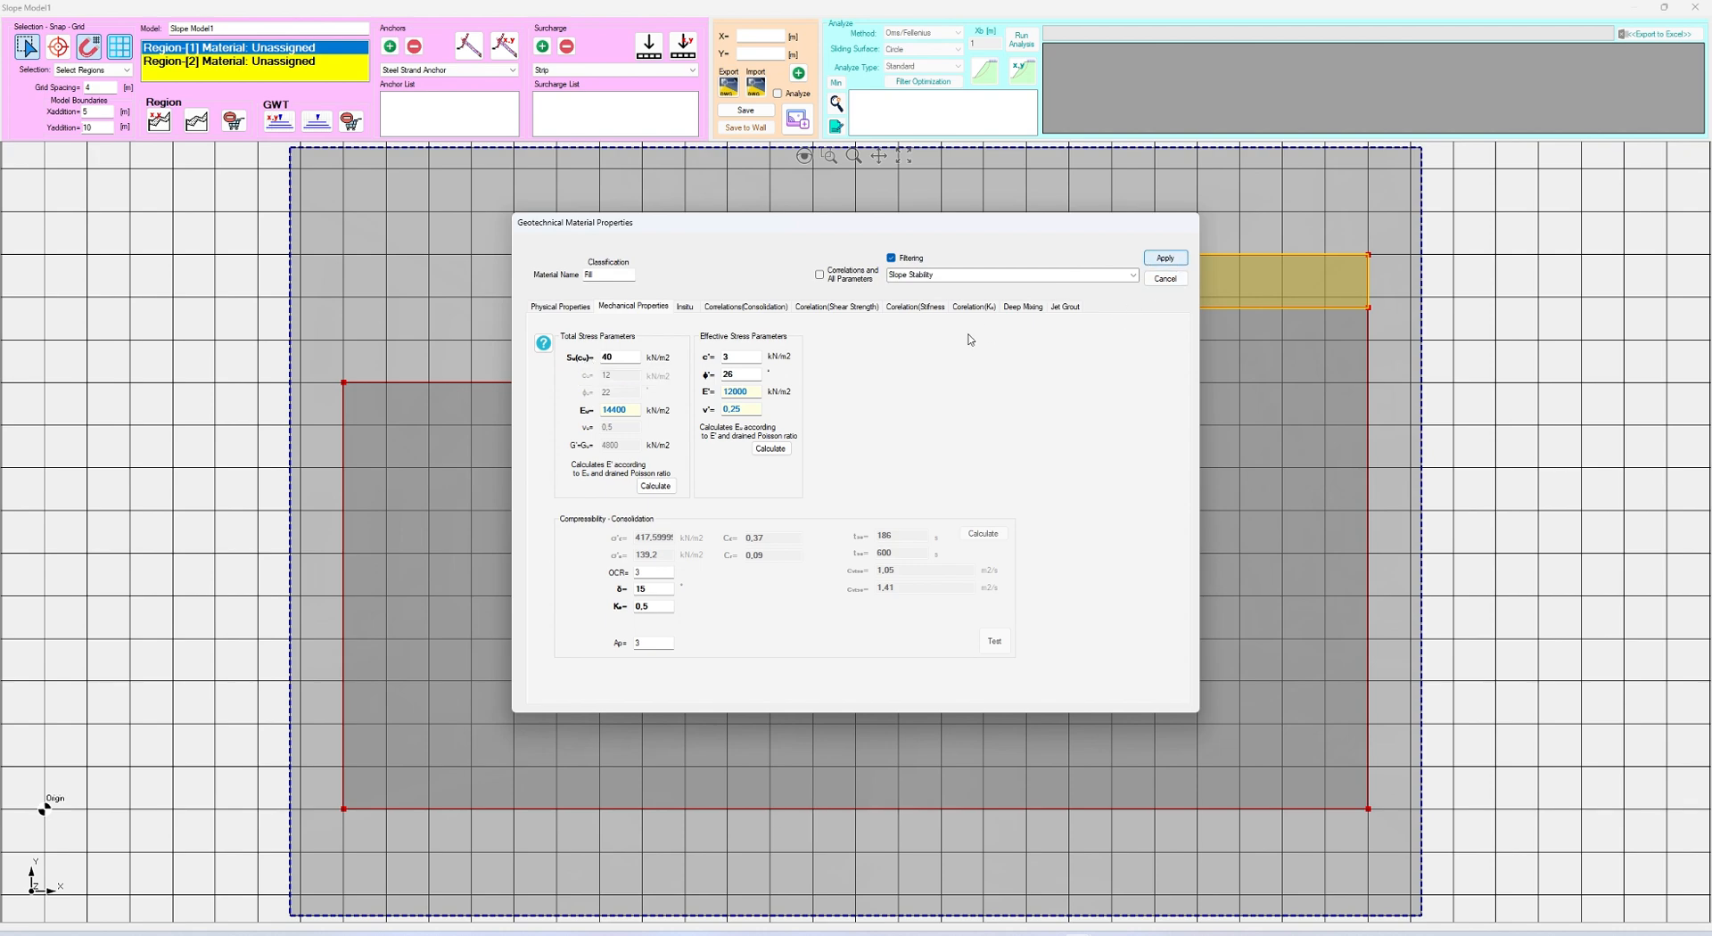
{"action": "left_click", "coordinate": [661, 410]}
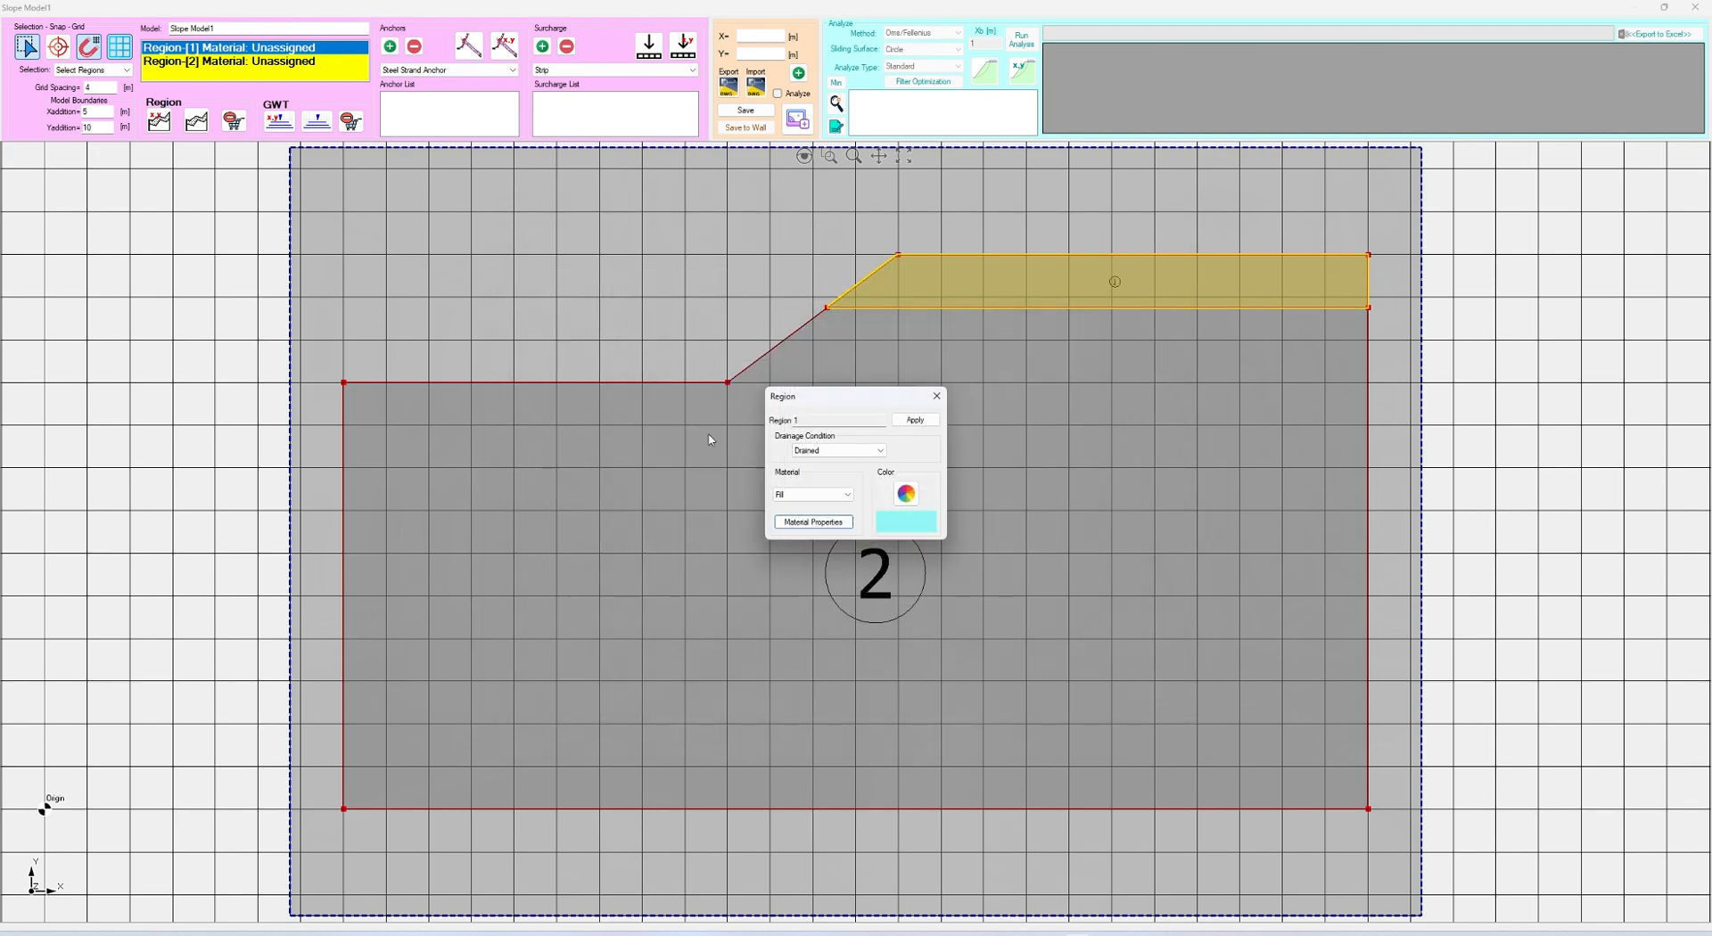
Reselect Fill as Region 1's material and apply the region settings
{"action": "left_click", "coordinate": [815, 493]}
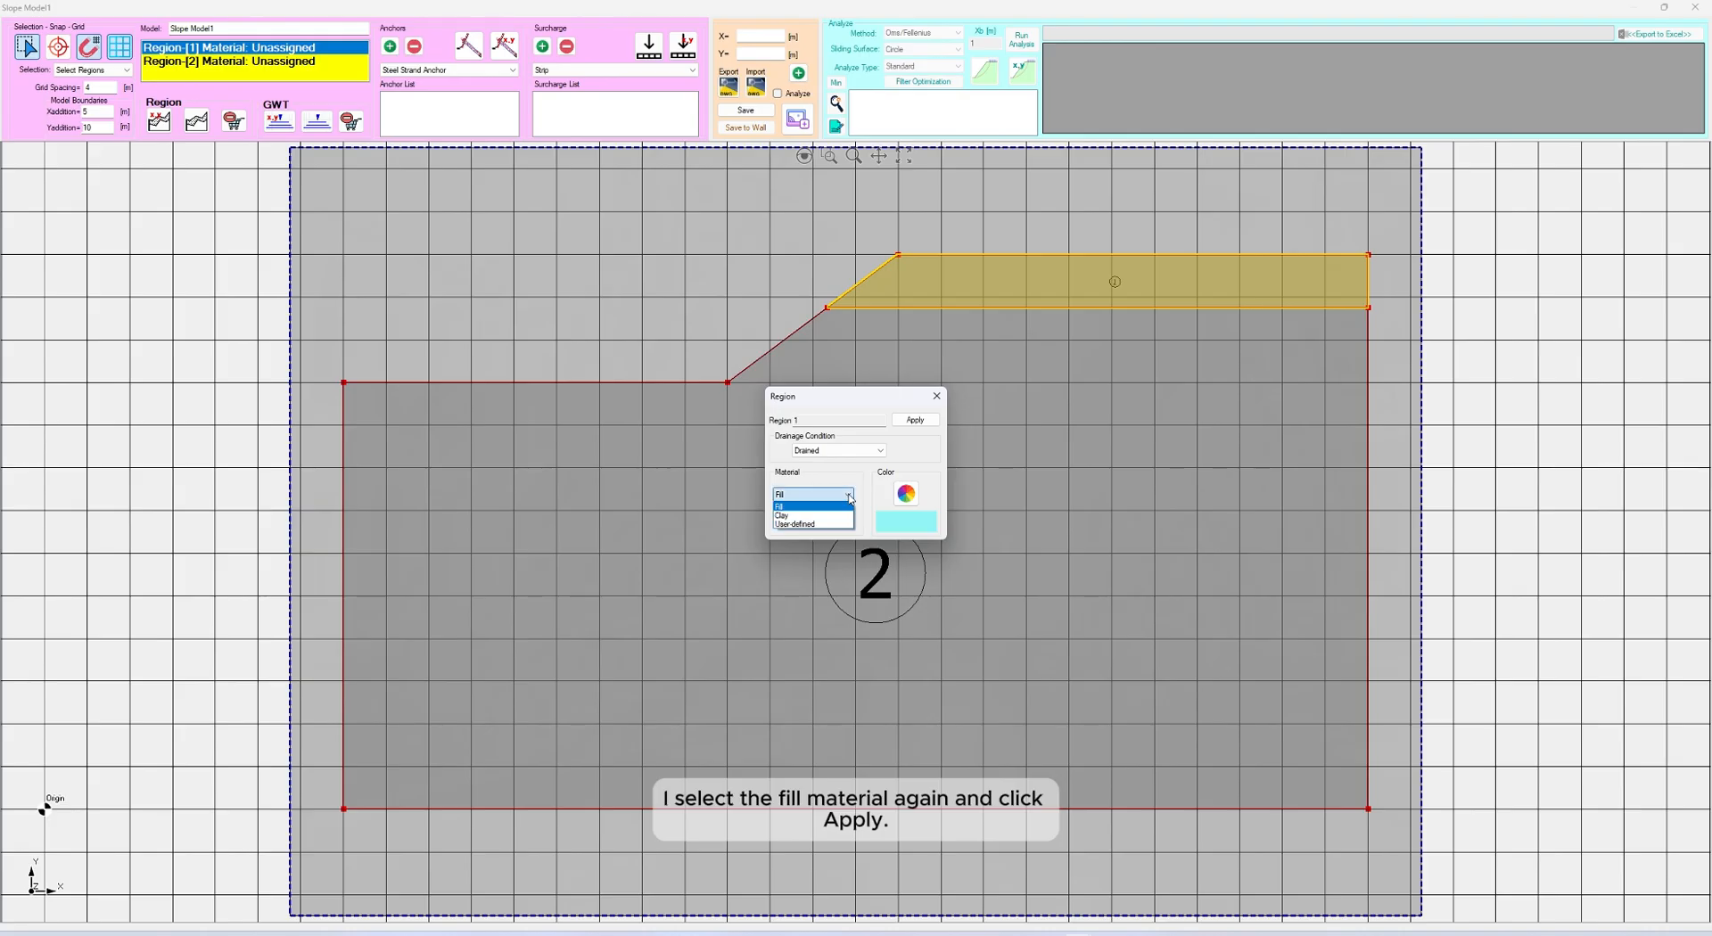
{"action": "left_click", "coordinate": [807, 506]}
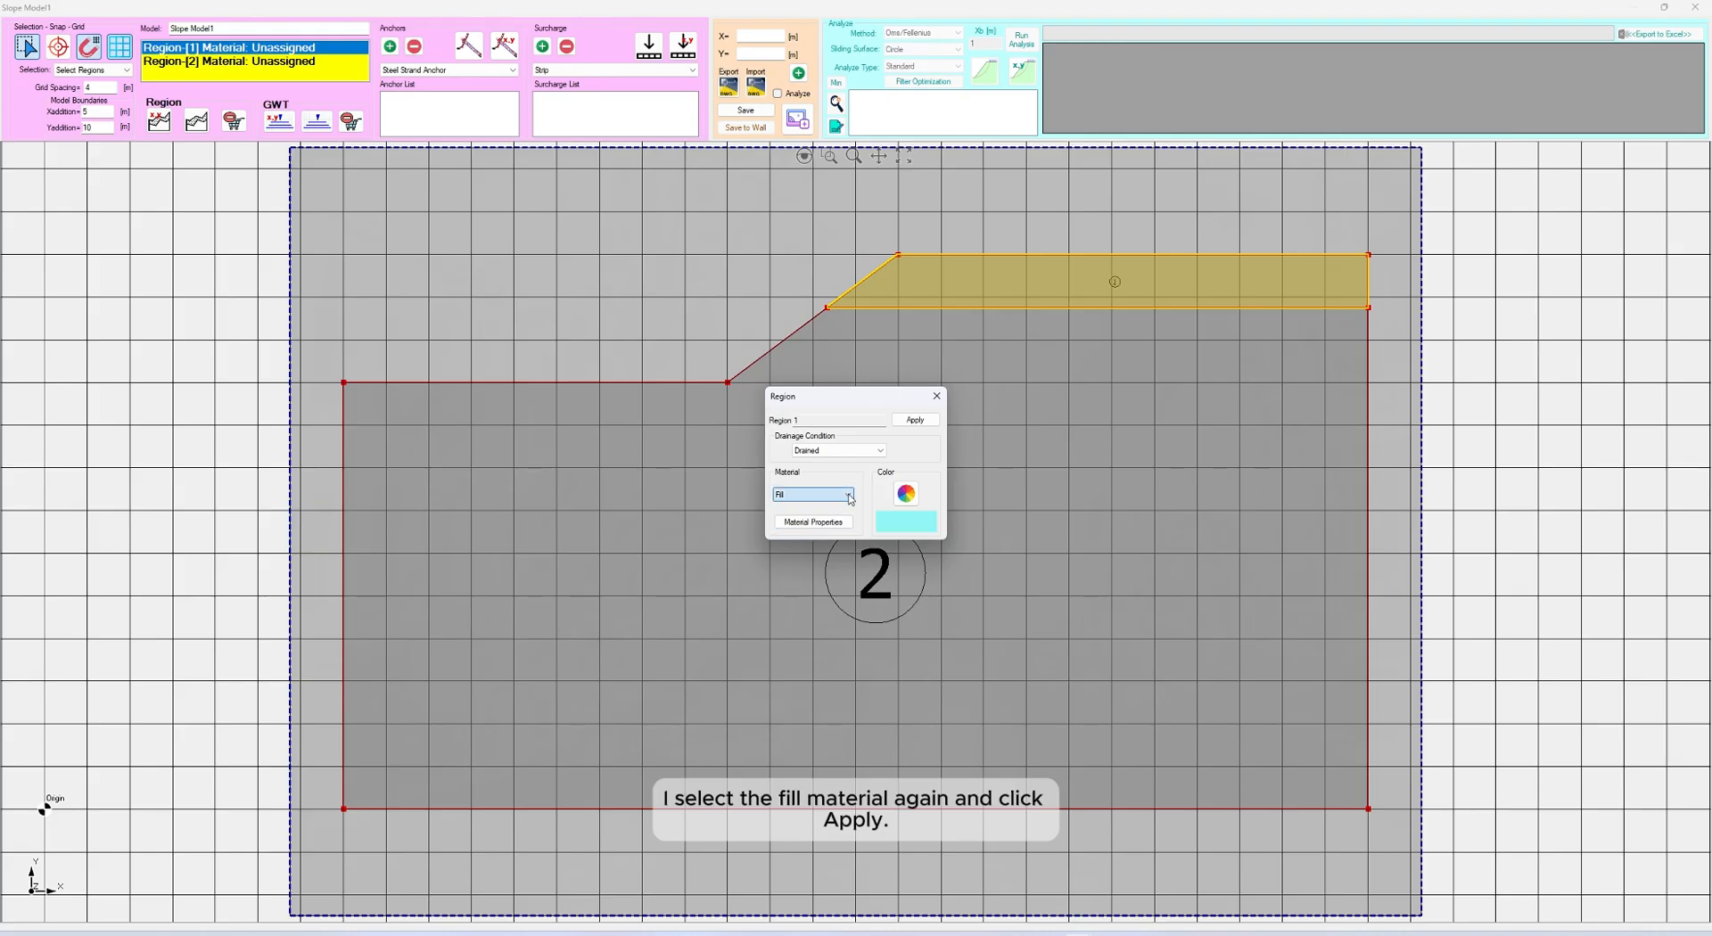
{"action": "left_click", "coordinate": [915, 420]}
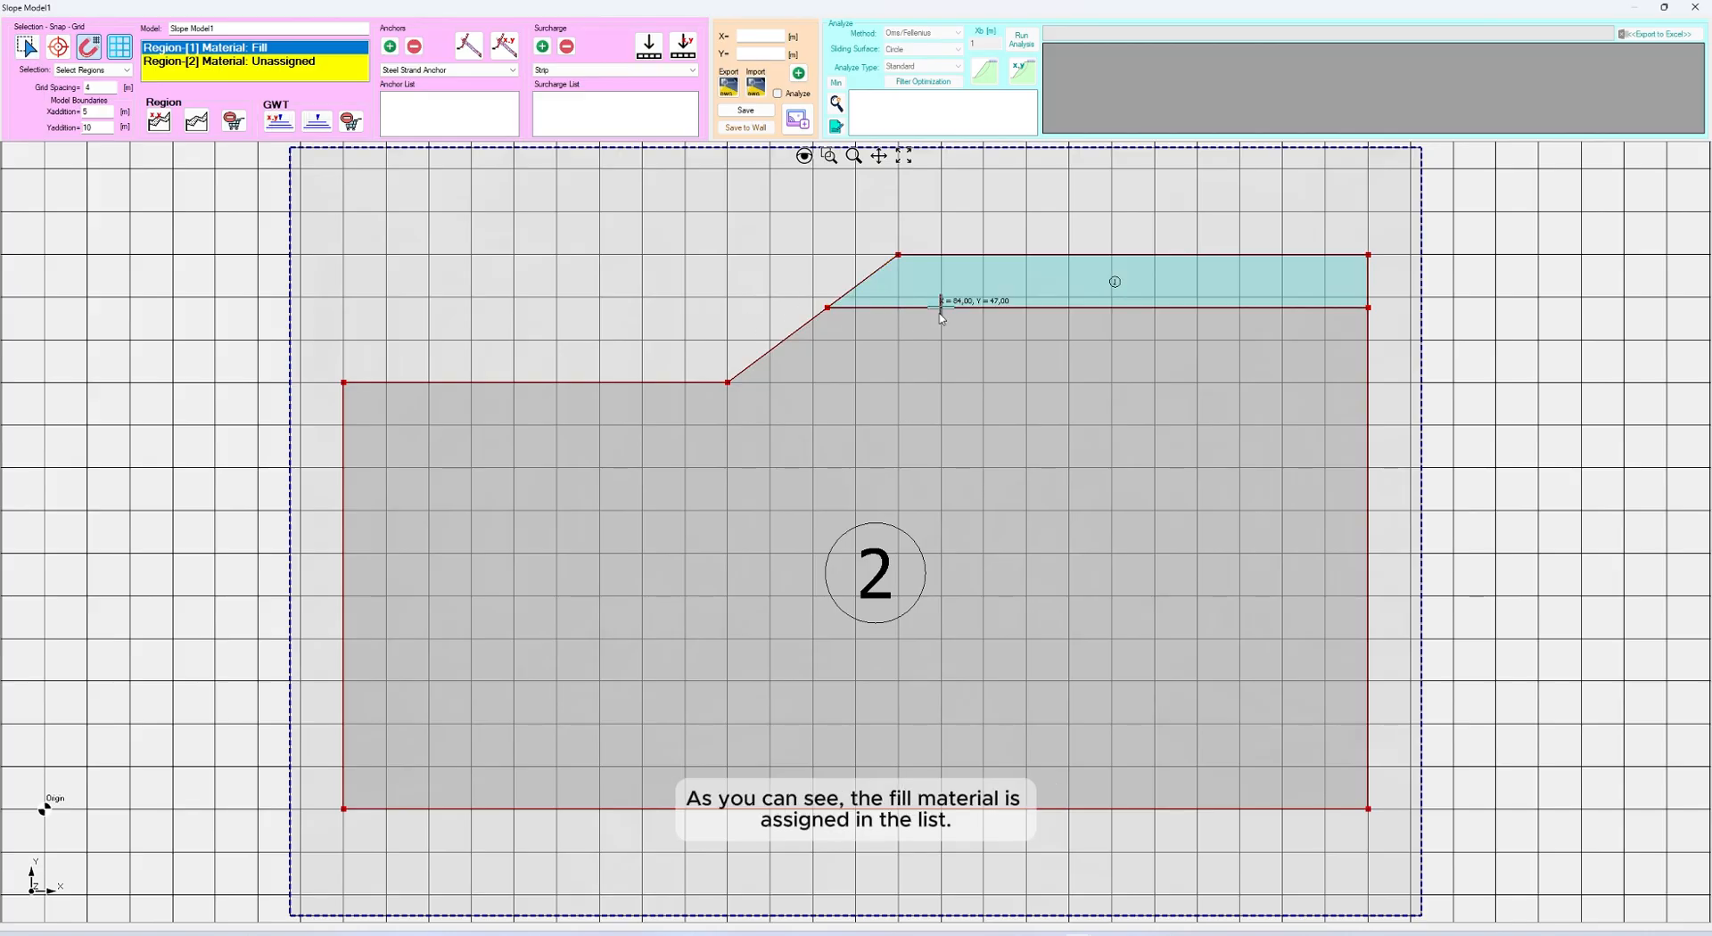
With region selection active, open the properties of Region 2, the large lower layer, and assign it the Clay material with drained conditions
{"action": "scroll", "coordinate": [1055, 285], "scroll_direction": "up", "scroll_amount": 1}
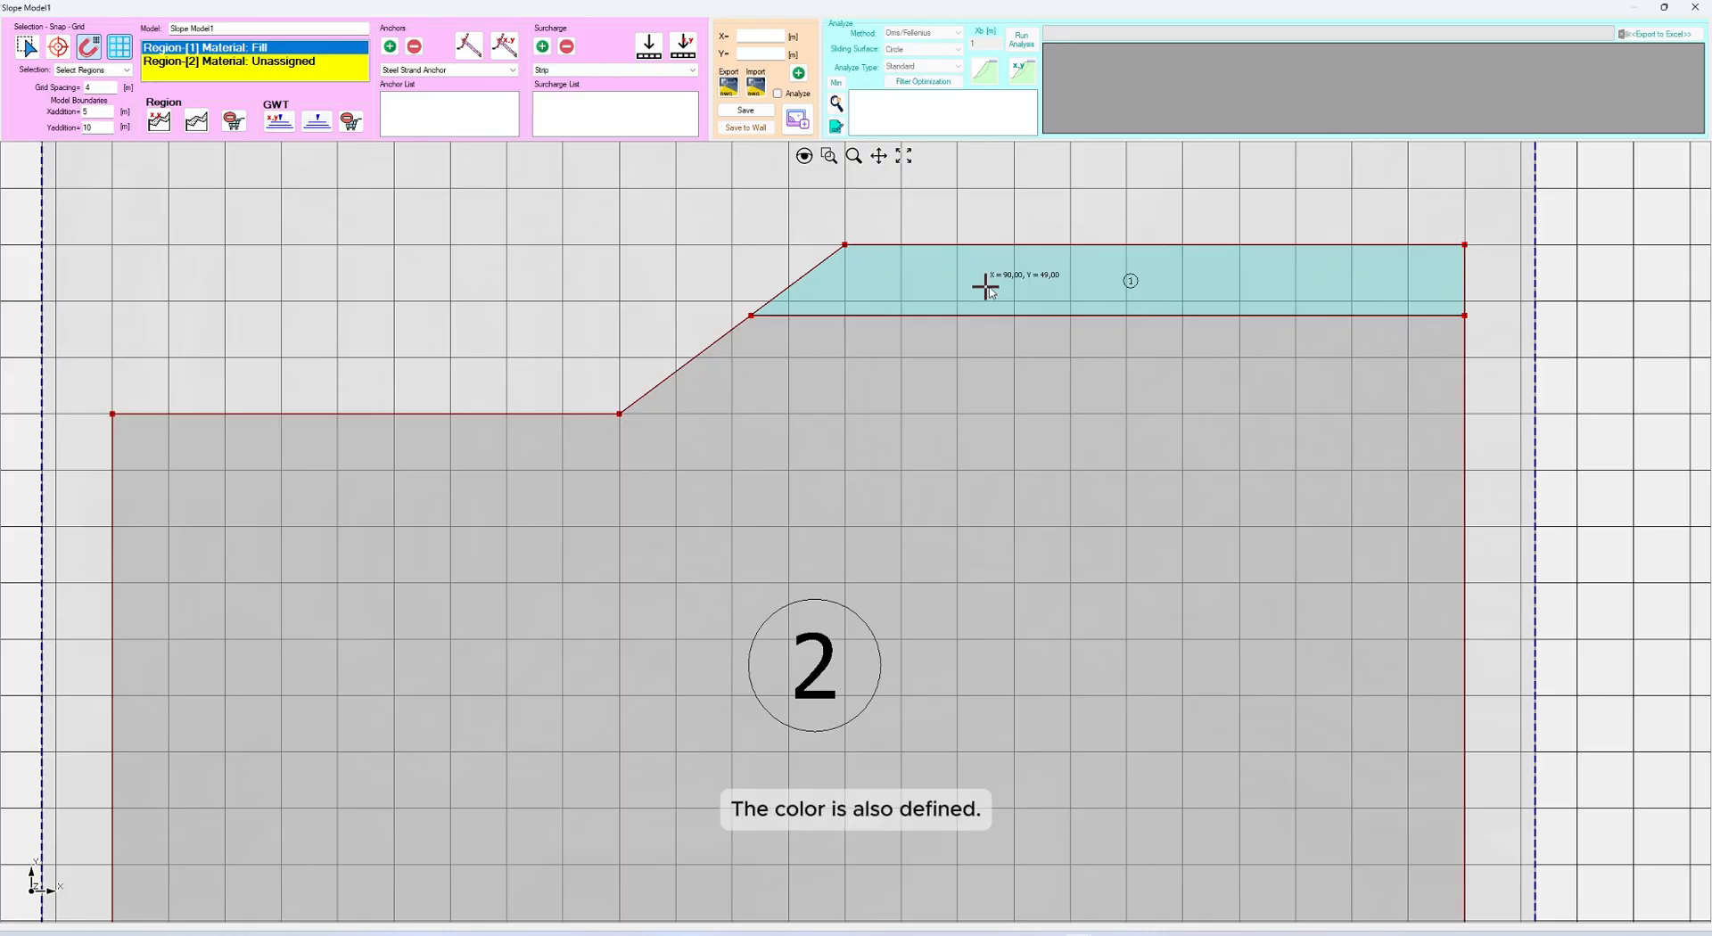
{"action": "scroll", "coordinate": [917, 301], "scroll_direction": "down", "scroll_amount": 1}
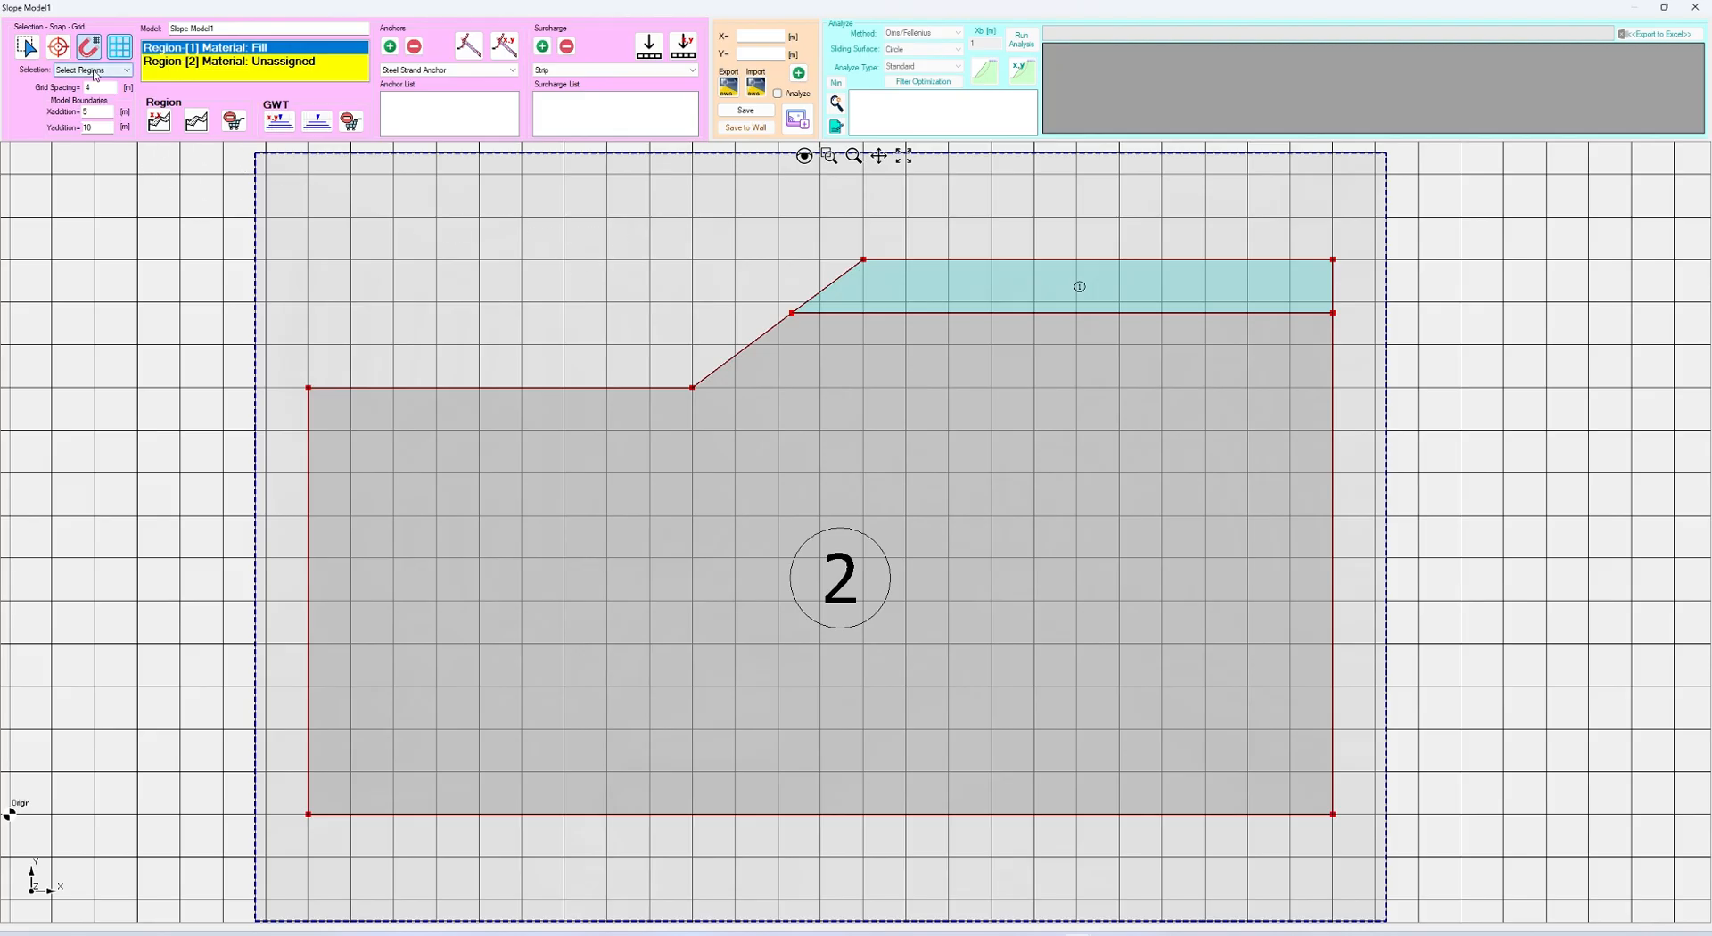
{"action": "left_click", "coordinate": [30, 55]}
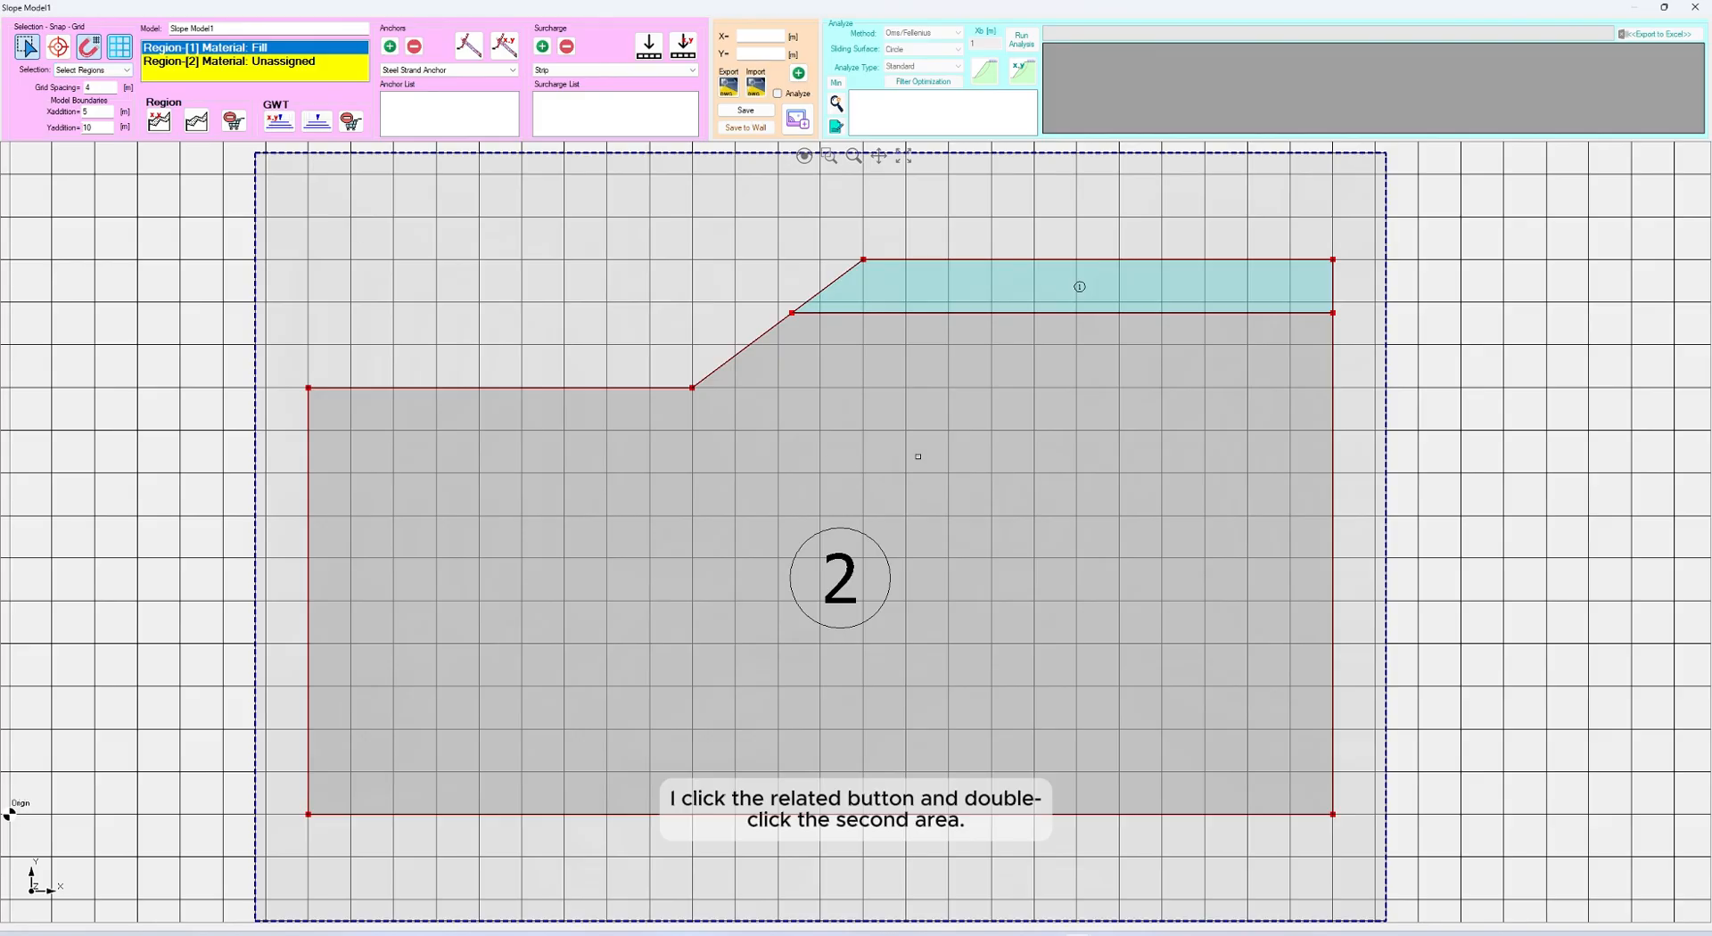
{"action": "double_click", "coordinate": [918, 457]}
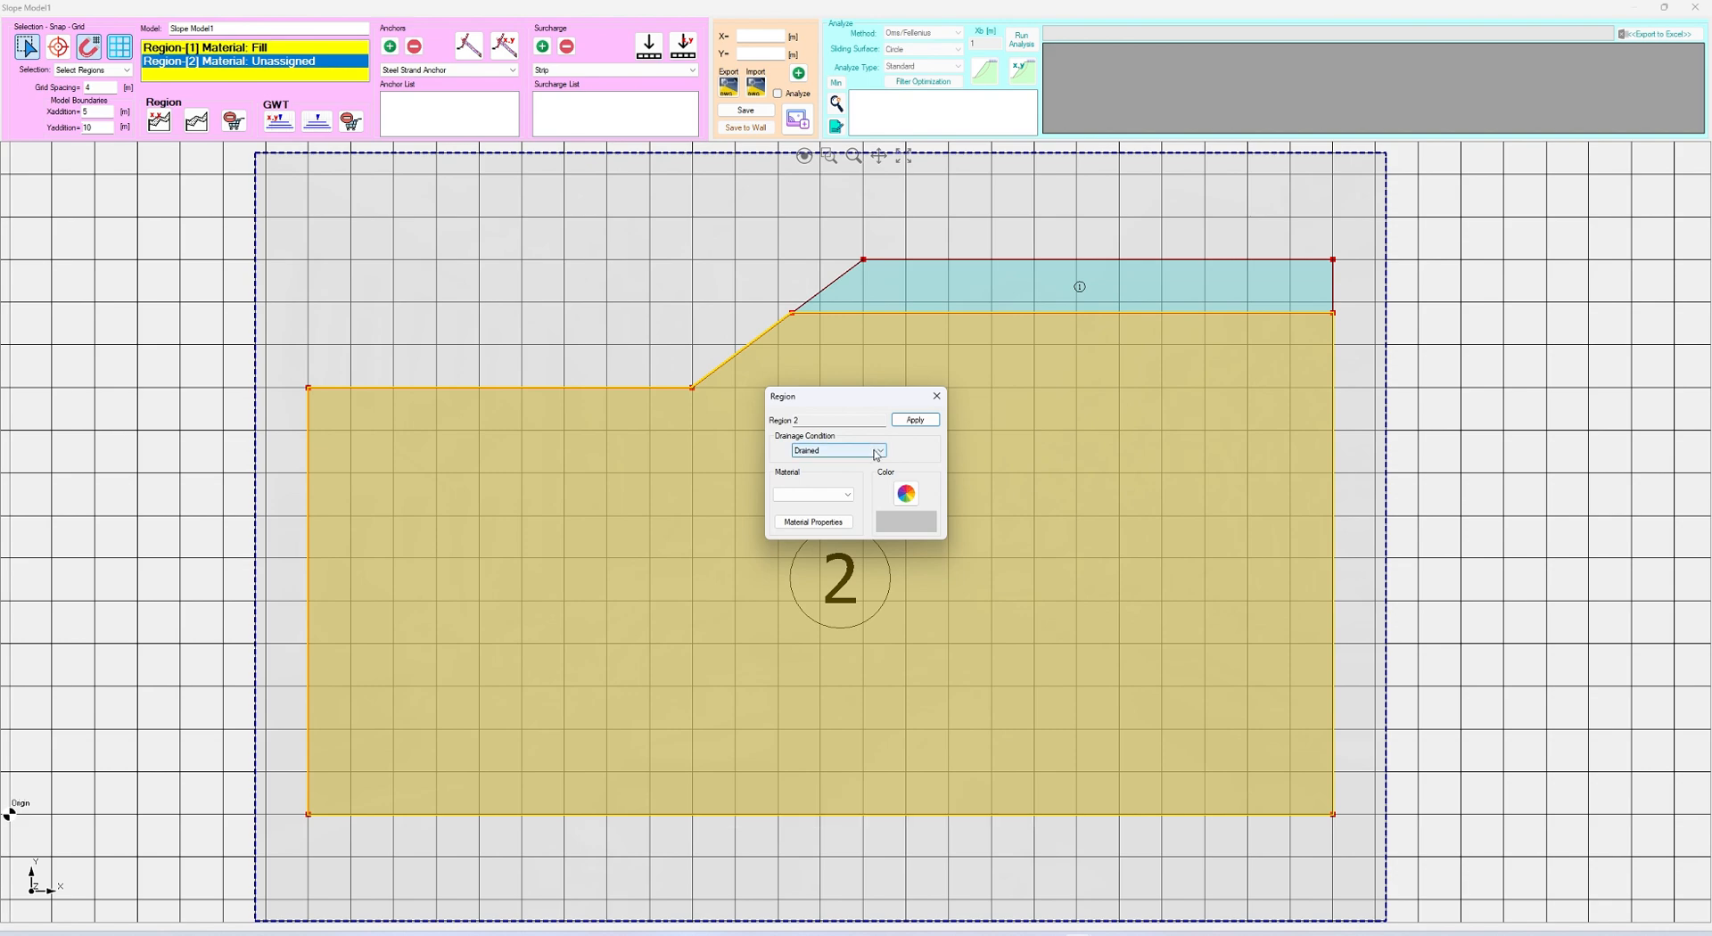
{"action": "left_click", "coordinate": [877, 453]}
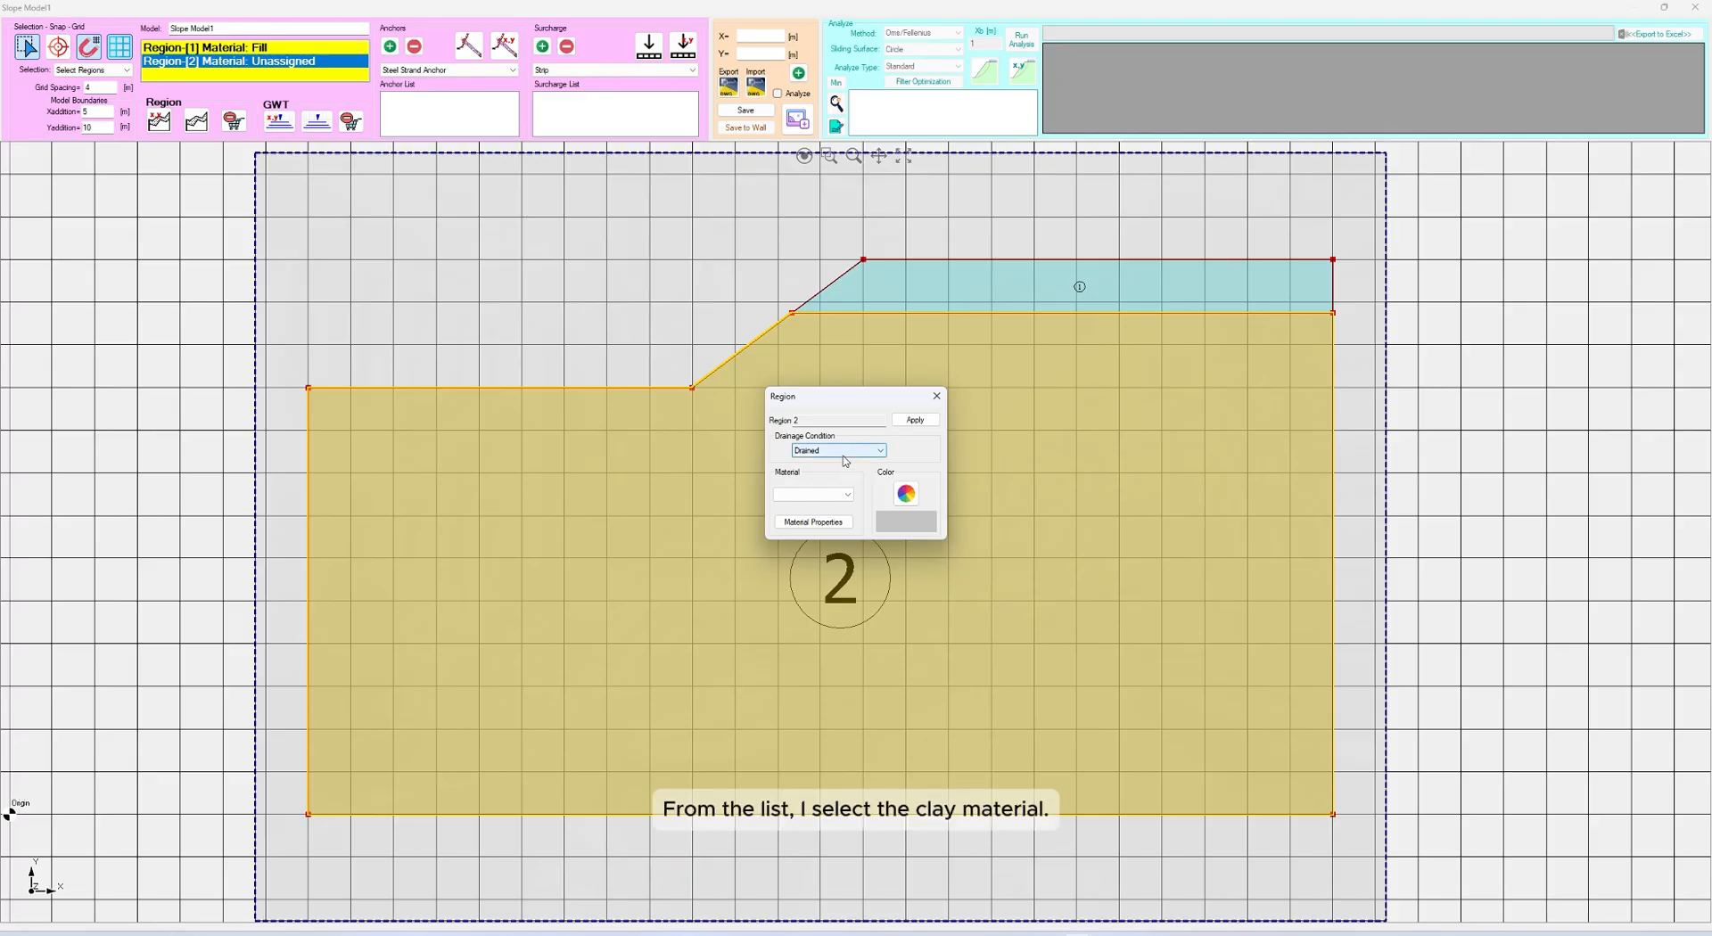
{"action": "left_click", "coordinate": [829, 496]}
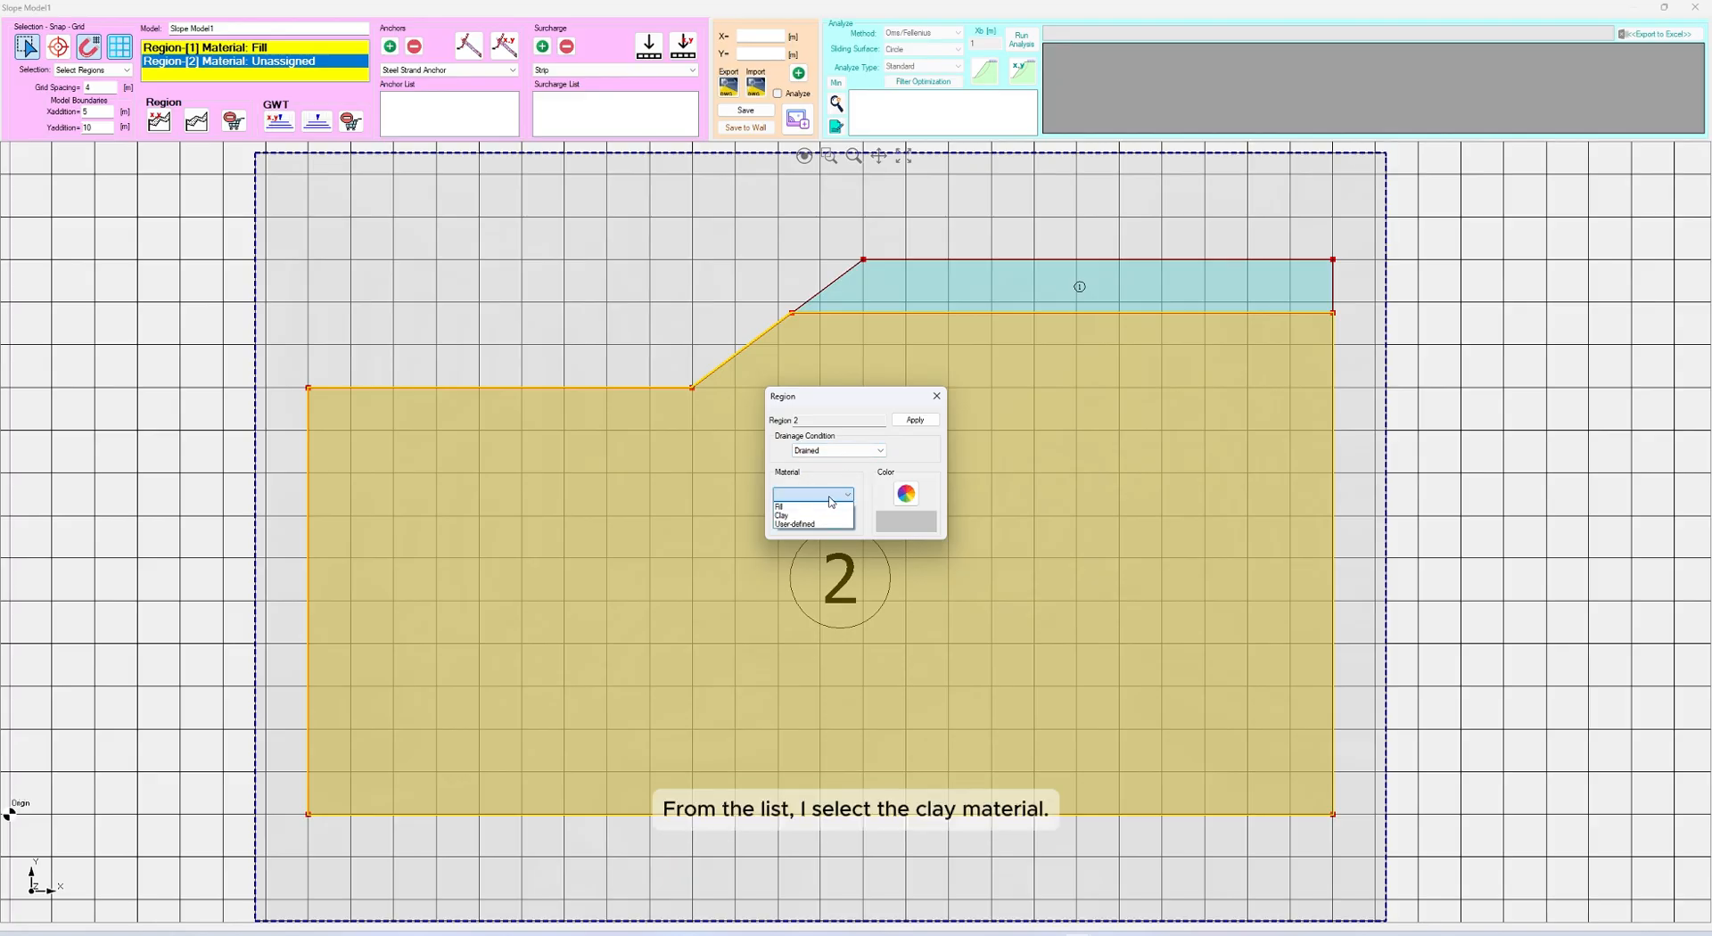
{"action": "left_click", "coordinate": [799, 515]}
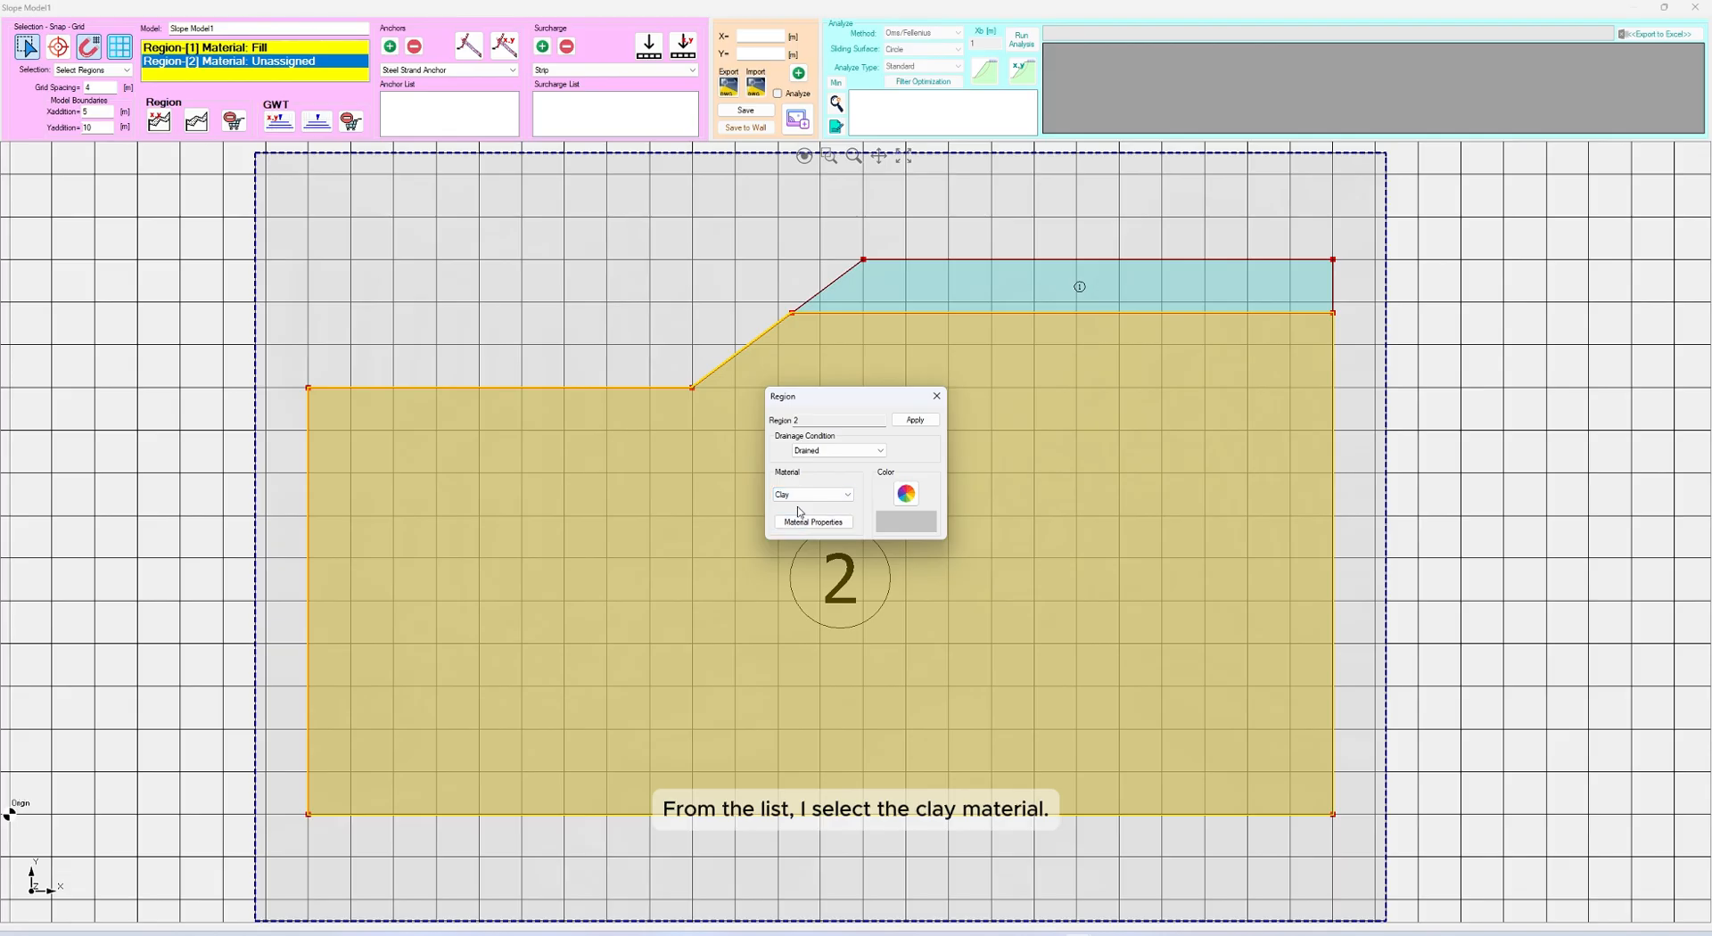
Set Region 2's color to magenta from the basic color palette and apply the region settings
{"action": "left_click", "coordinate": [906, 493]}
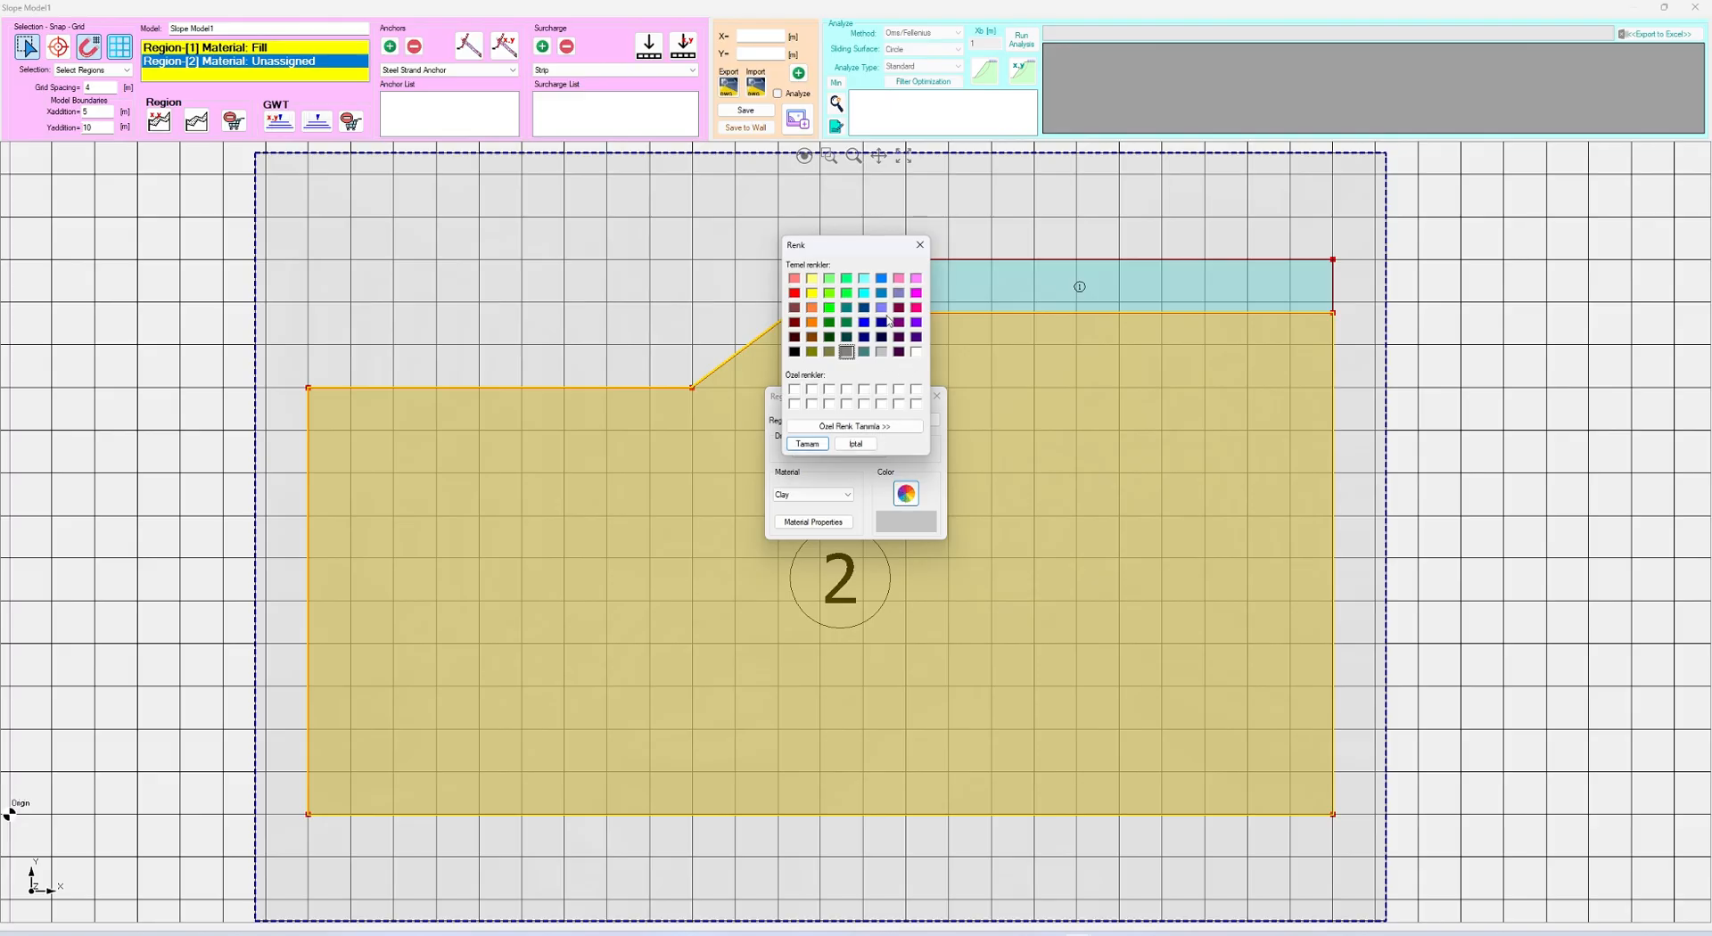
{"action": "left_click", "coordinate": [916, 294]}
{"action": "left_click", "coordinate": [809, 445]}
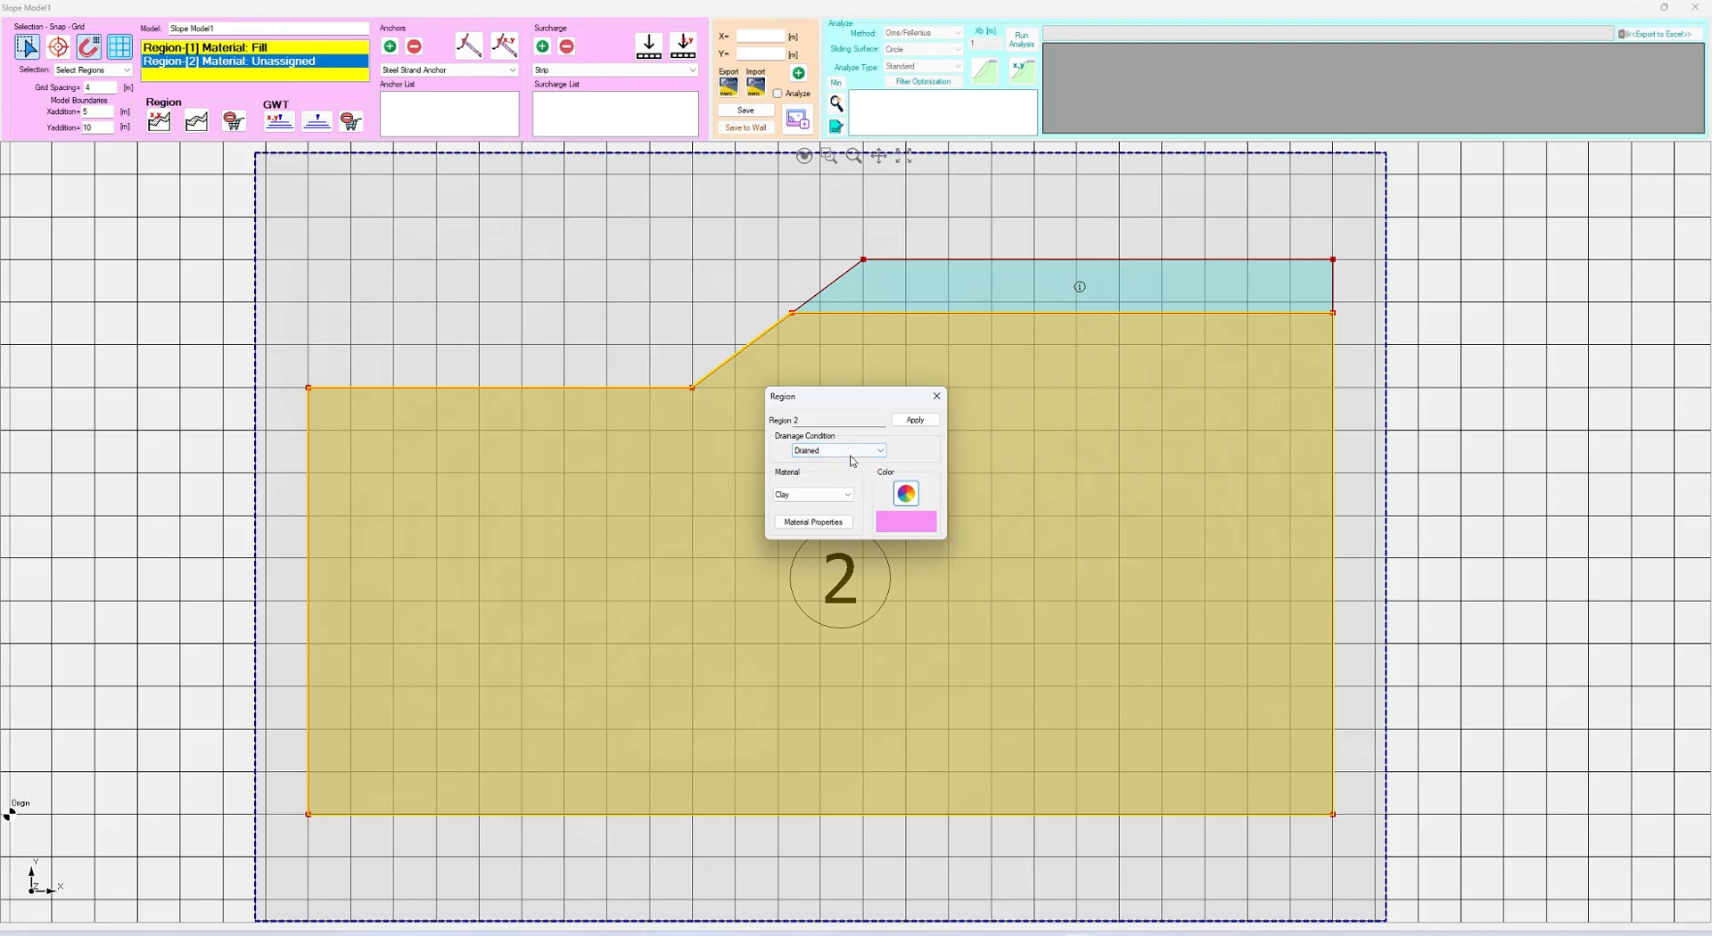
{"action": "left_click", "coordinate": [914, 421]}
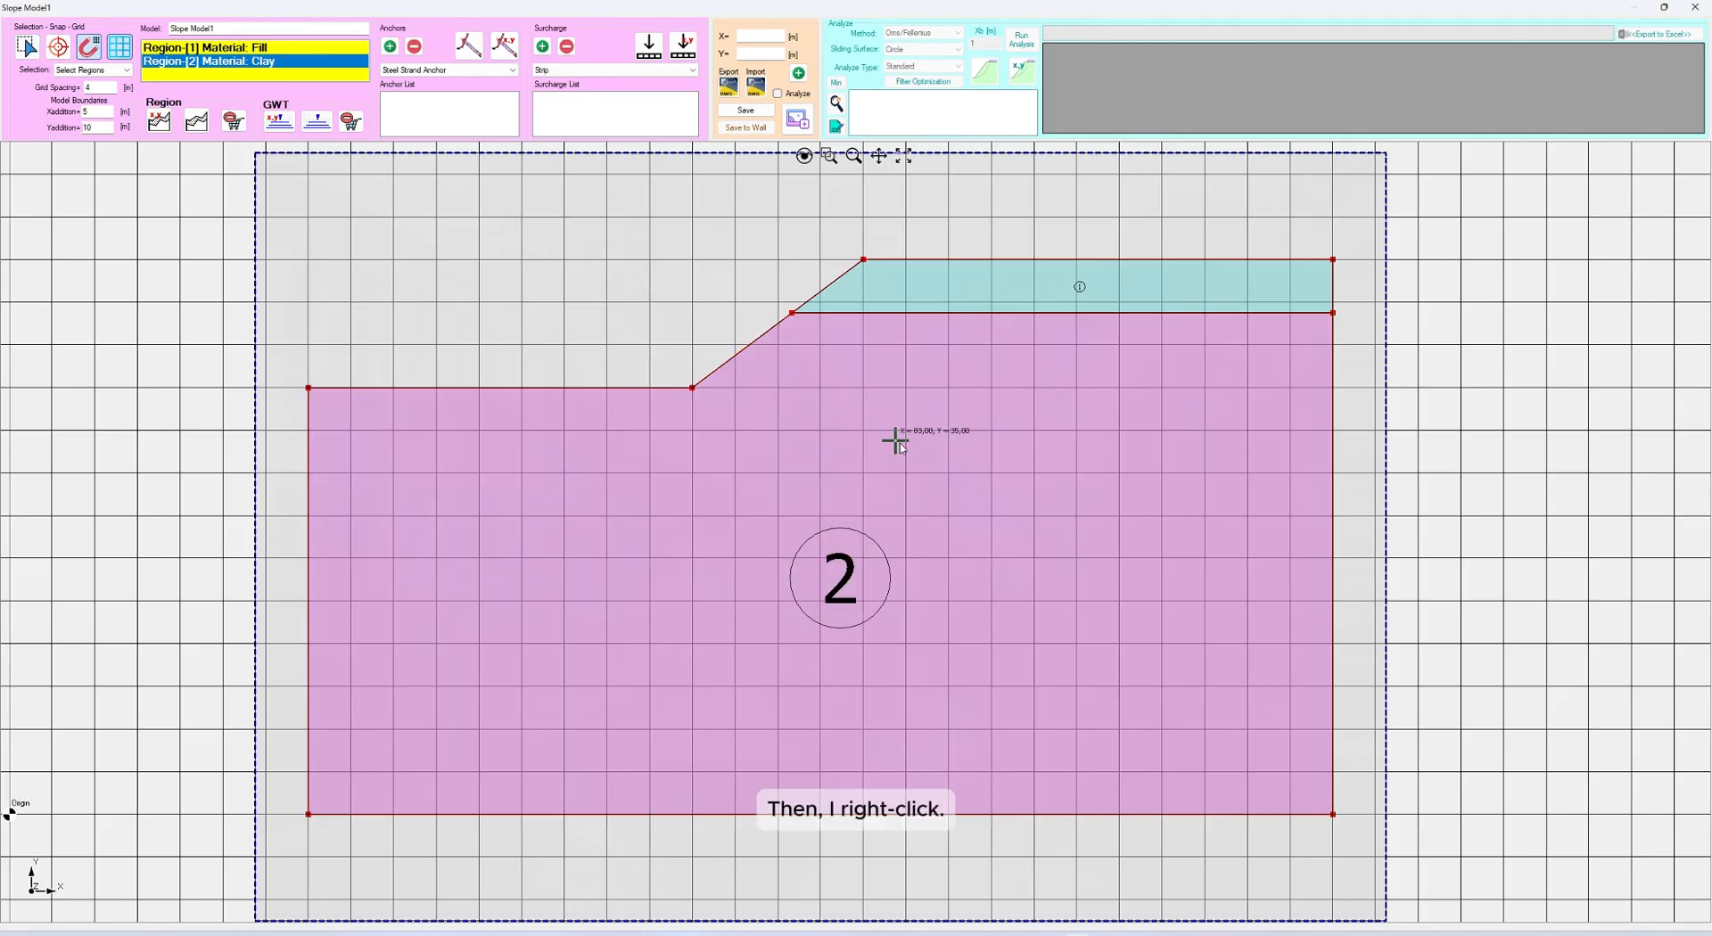